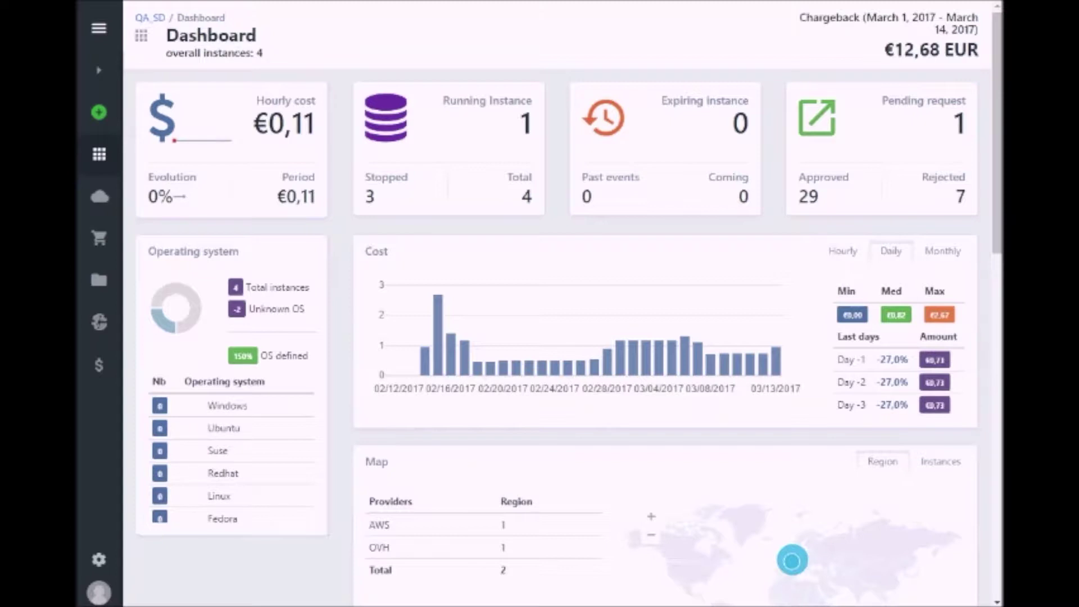
- Open the cloud instances inventory, search it for "AMO", and clear the search
mouse_move(113, 199)
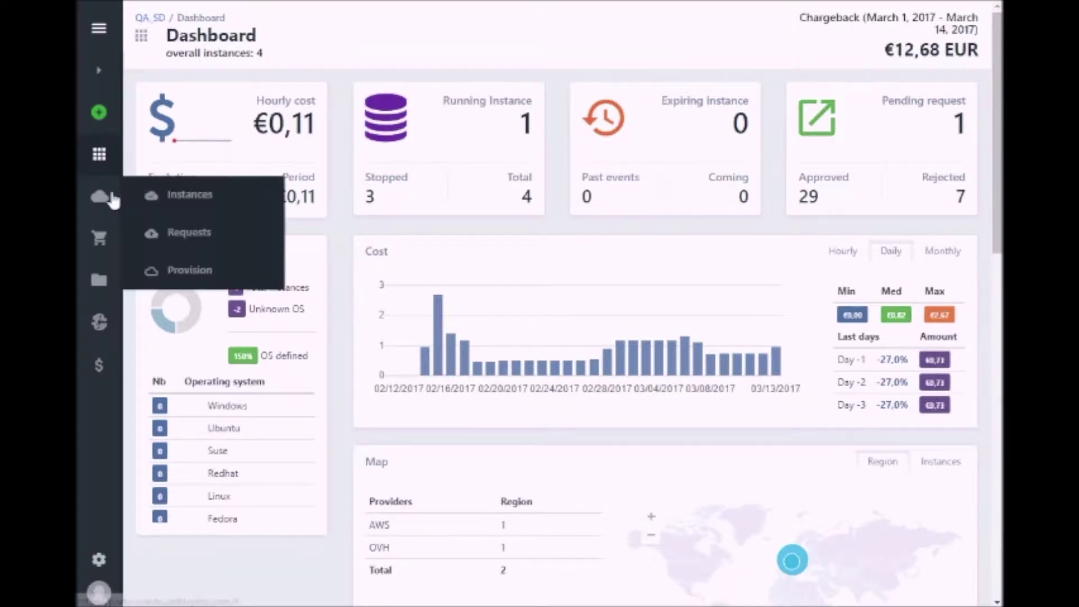
click(209, 200)
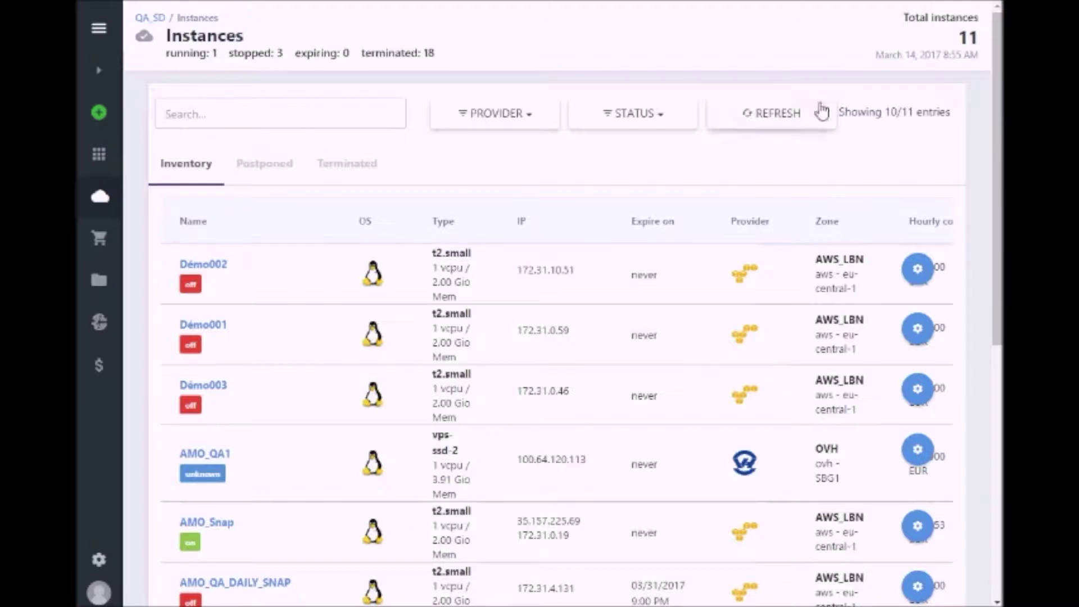
click(262, 112)
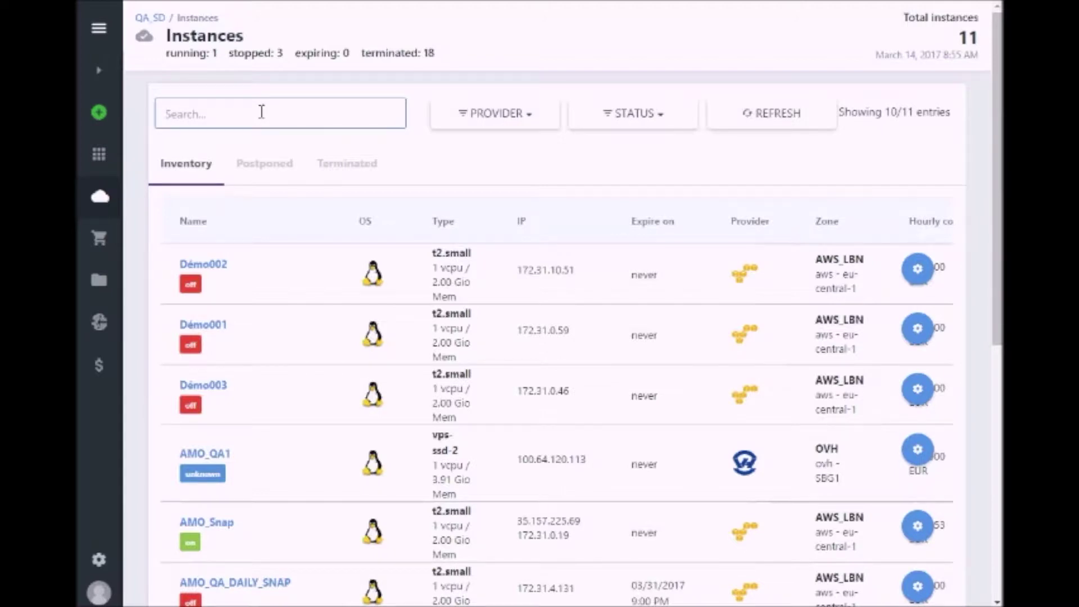
text(AMO)
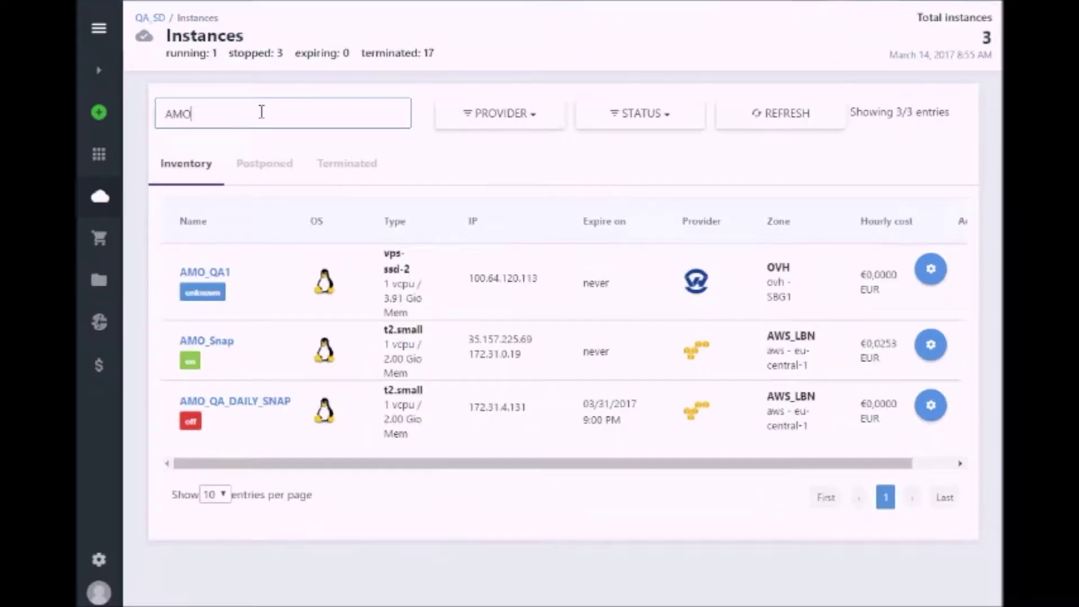
key(BackSpace)
key(BackSpace)
key(BackSpace)
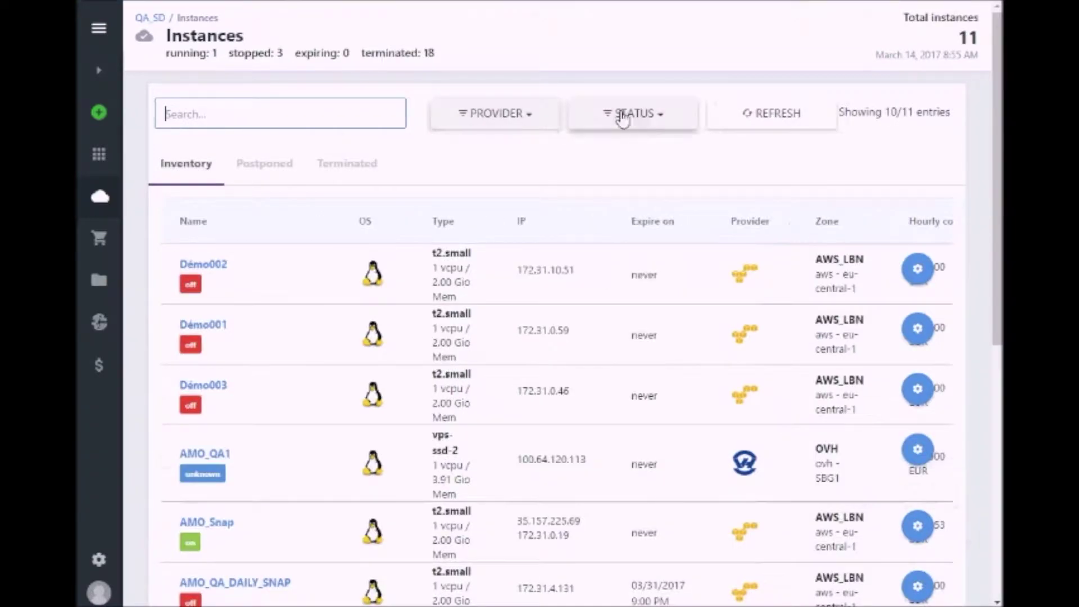
- Filter the instances inventory by provider Amazon, apply the On status filter, and reset the status filter to All
click(533, 119)
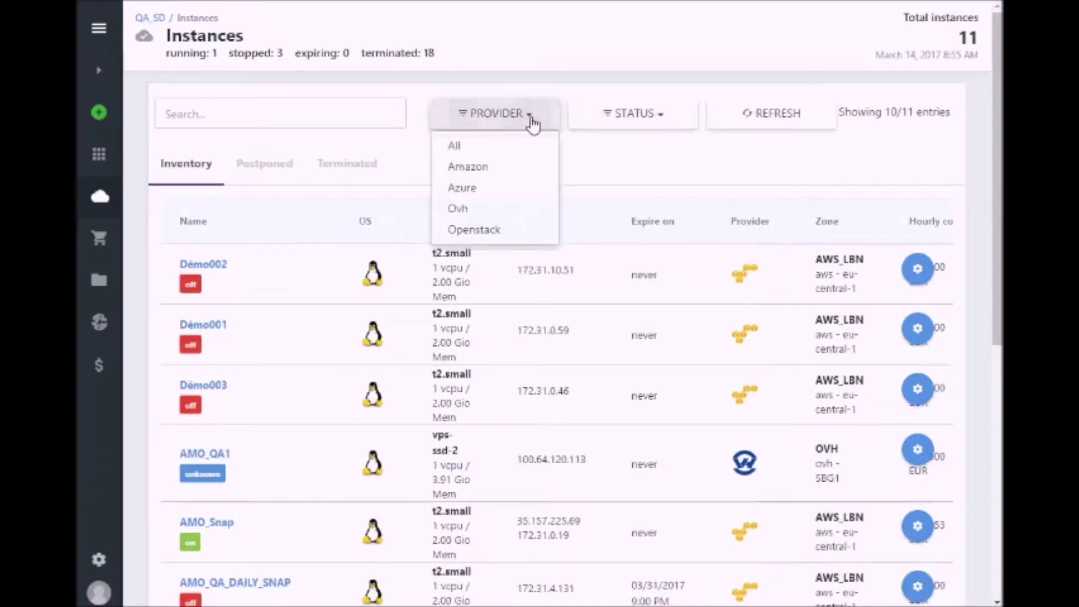
click(497, 166)
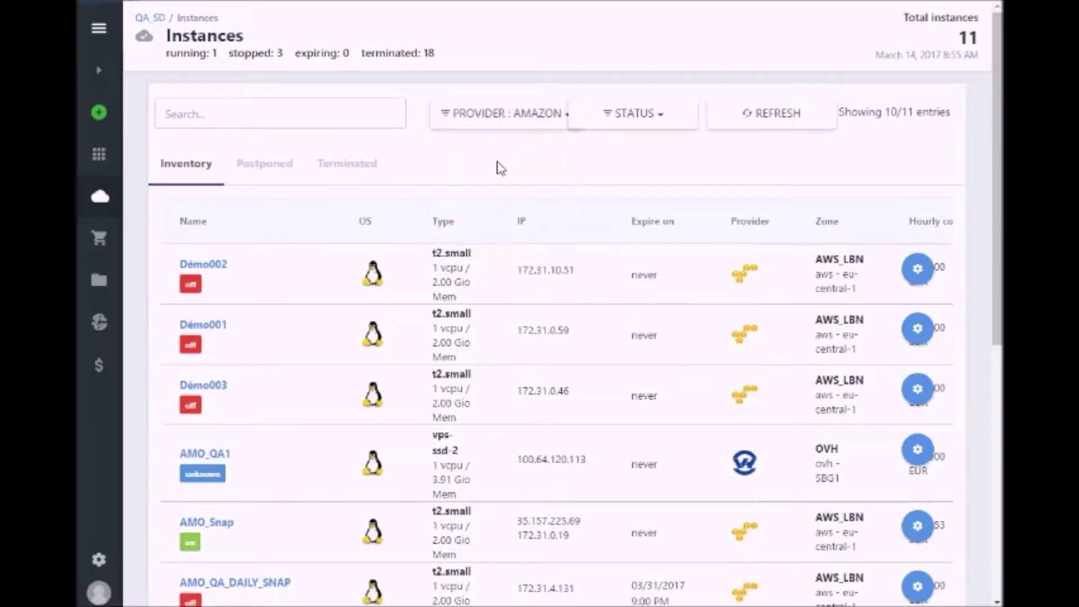
click(681, 112)
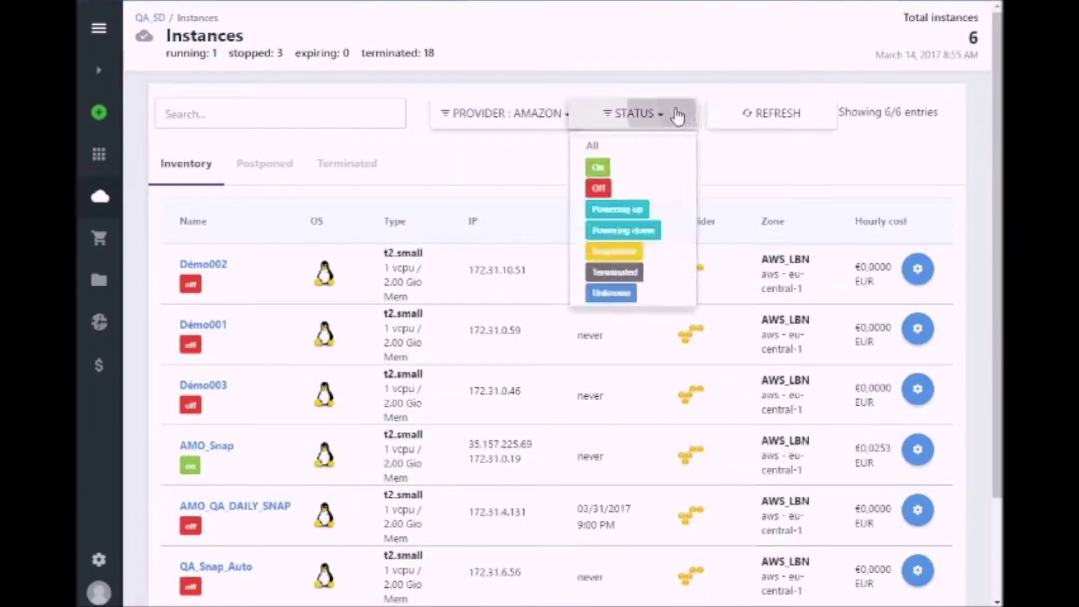
click(623, 167)
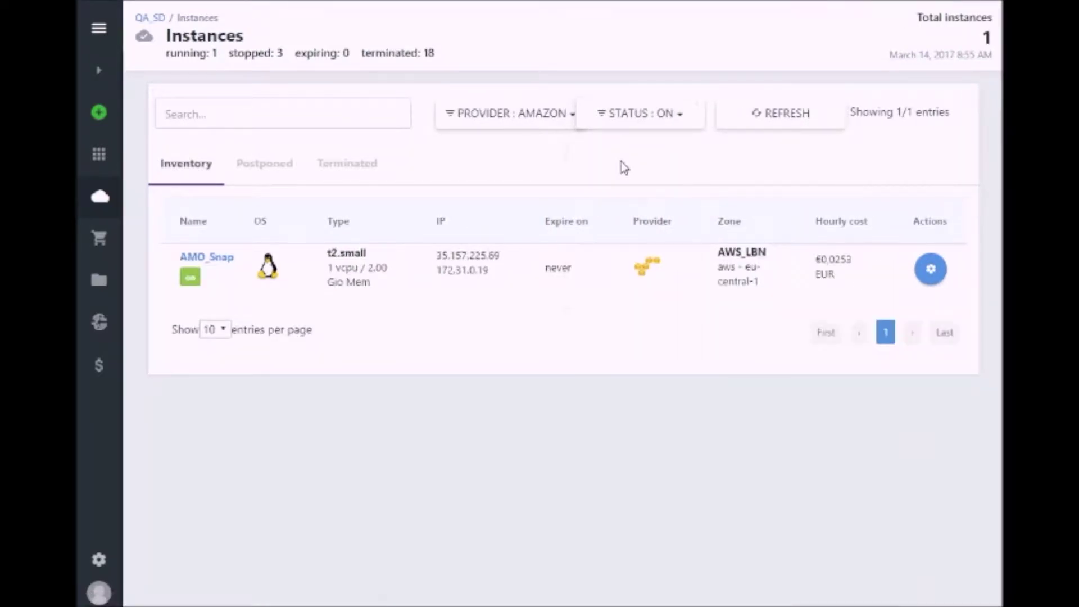
click(686, 120)
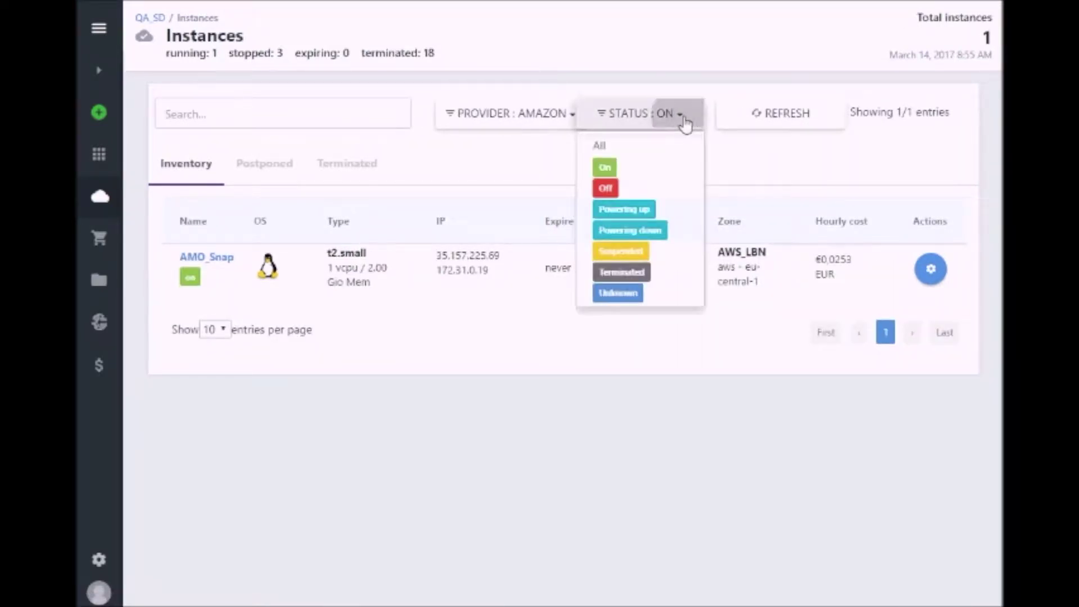
click(655, 146)
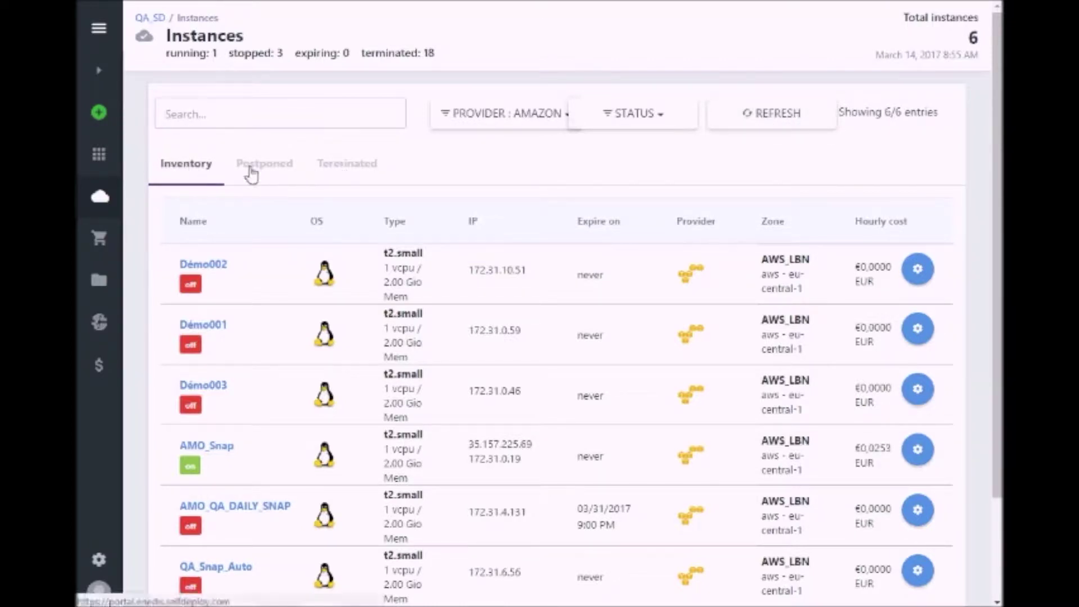
- View the terminated and postponed instances and return to the inventory list
click(340, 173)
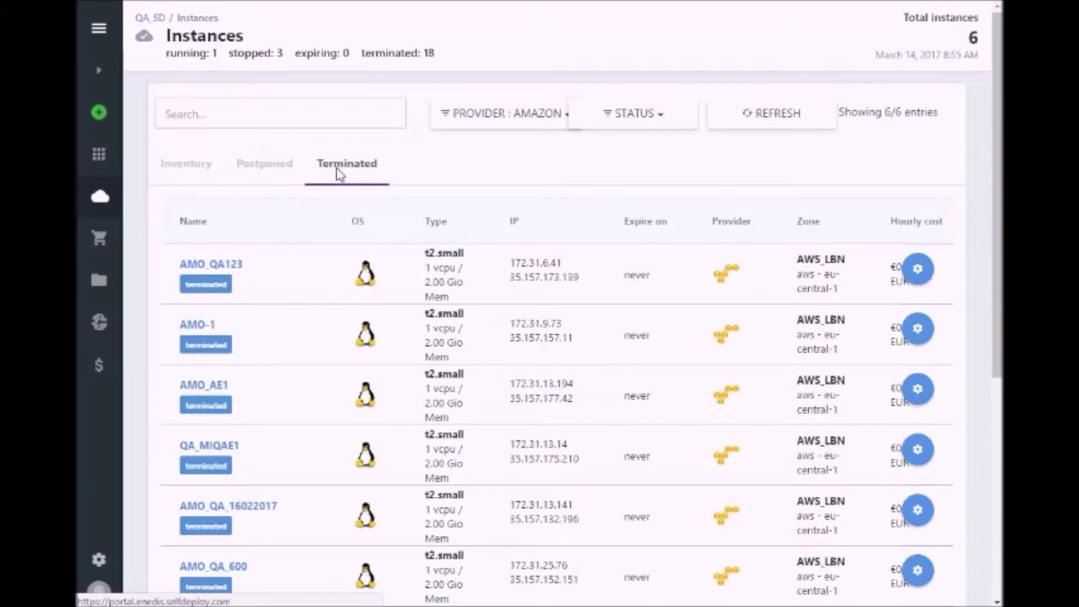
click(278, 167)
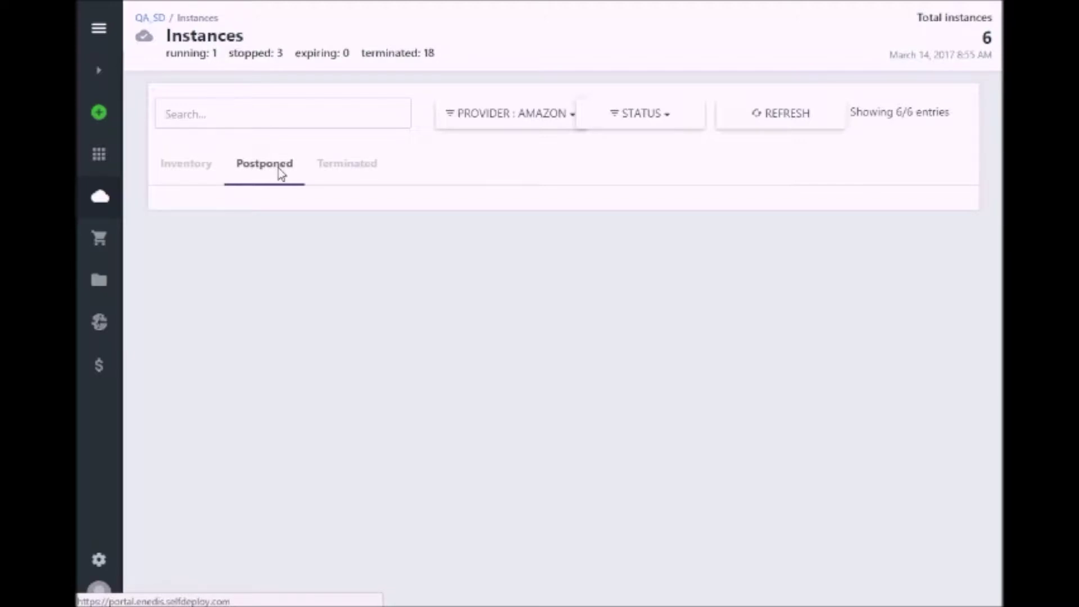
click(186, 170)
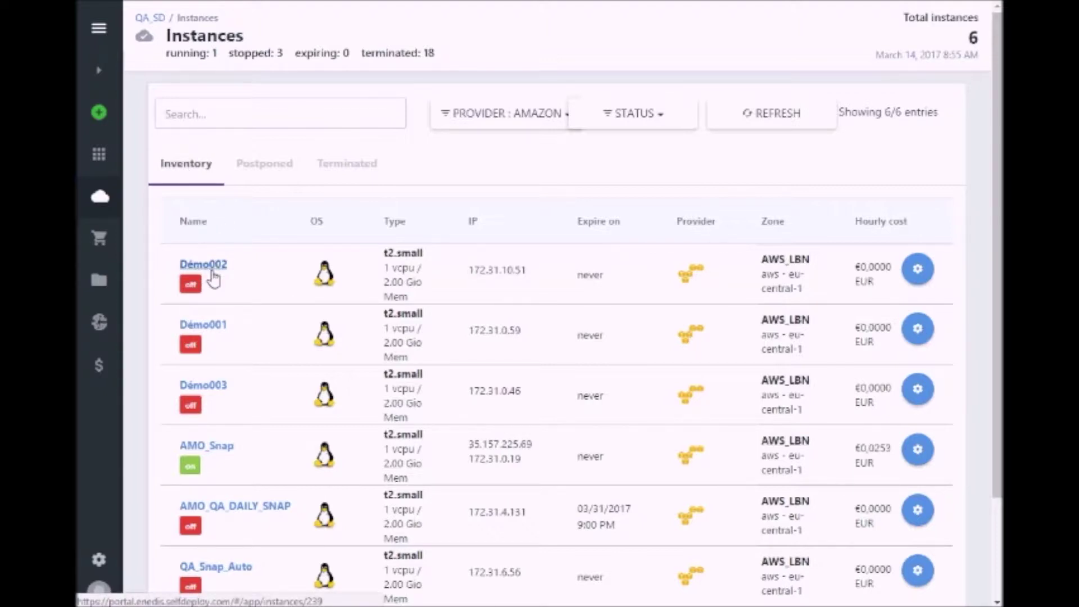
- Show the available actions for the Démo002 and AMO_Snap instances, and open the details of Démo001
click(925, 272)
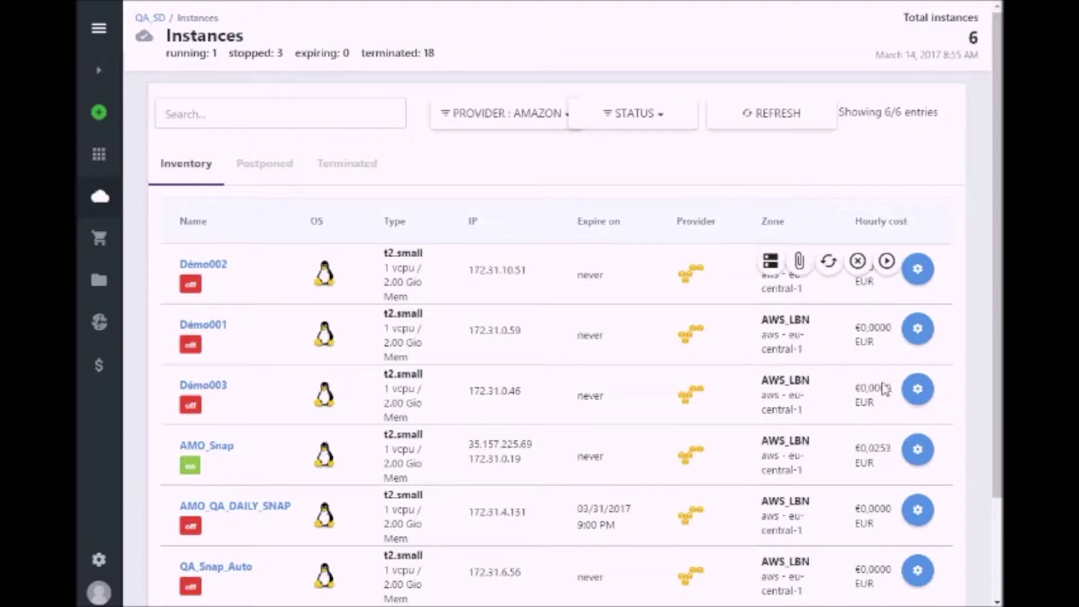
mouse_move(918, 452)
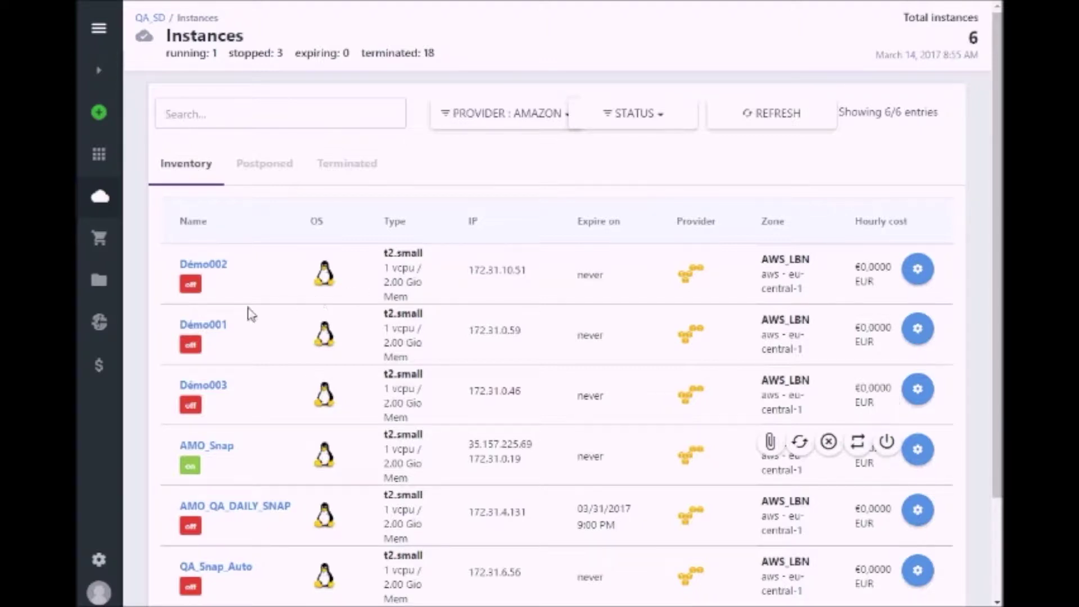
click(222, 329)
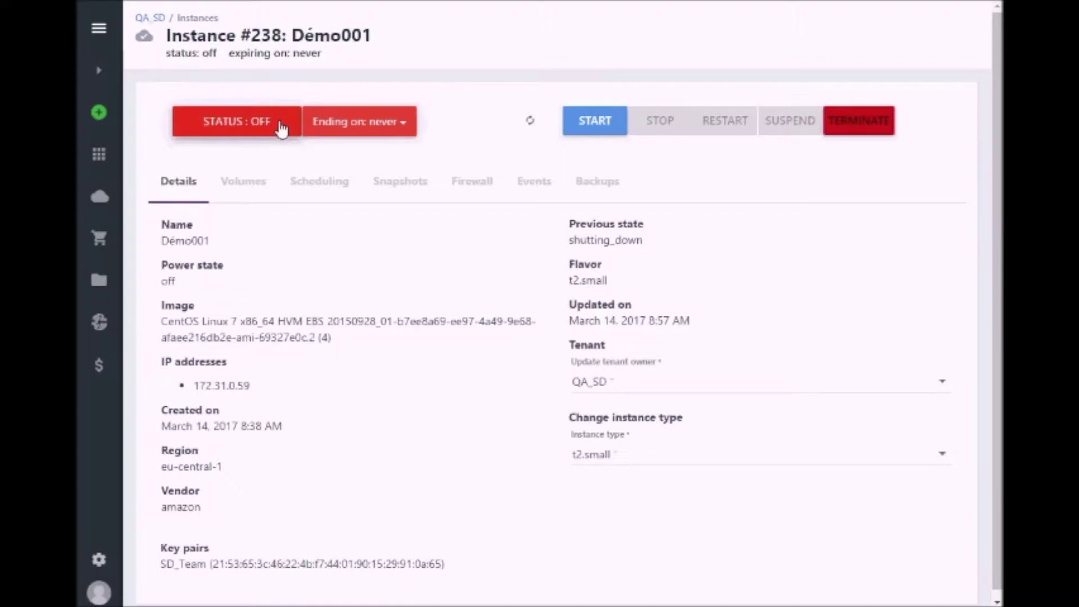
- Set the ending date of instance Démo001 to 31/03/2017 at 09:00 PM
click(403, 126)
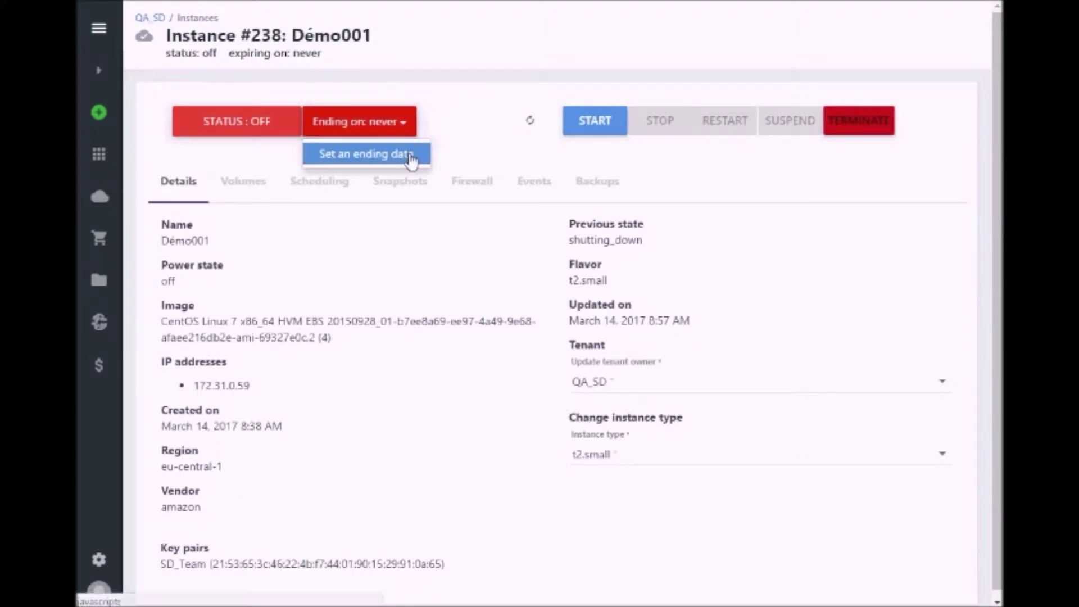
click(411, 156)
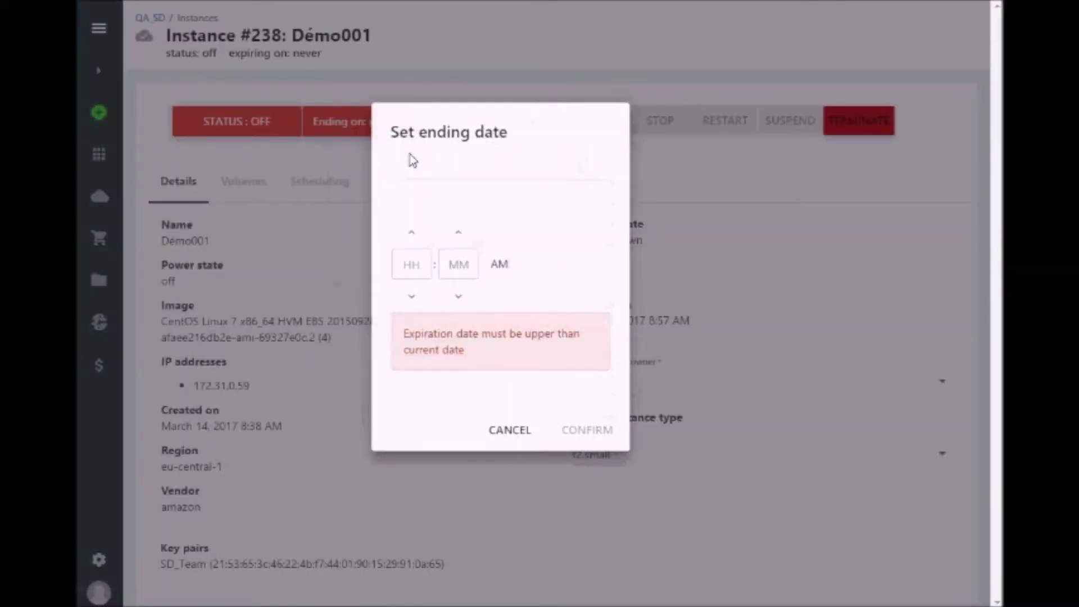
click(599, 167)
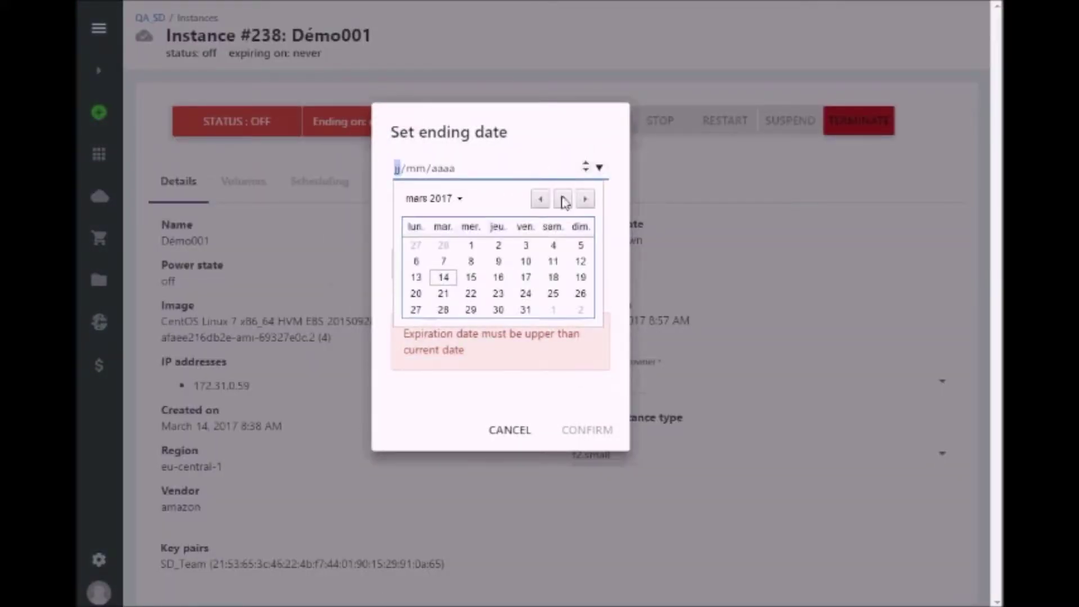
click(524, 310)
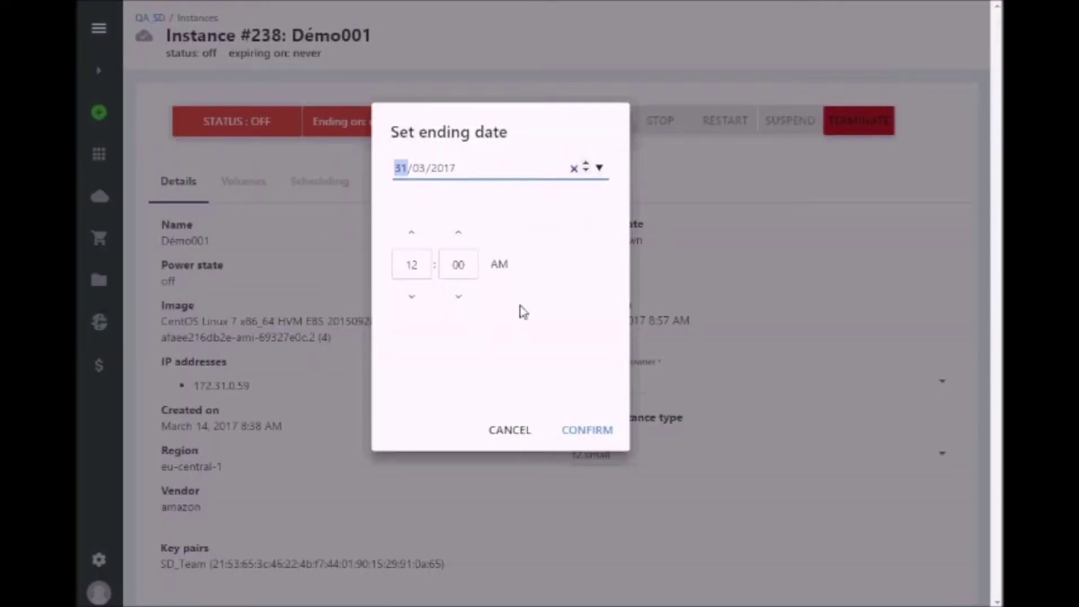
click(411, 263)
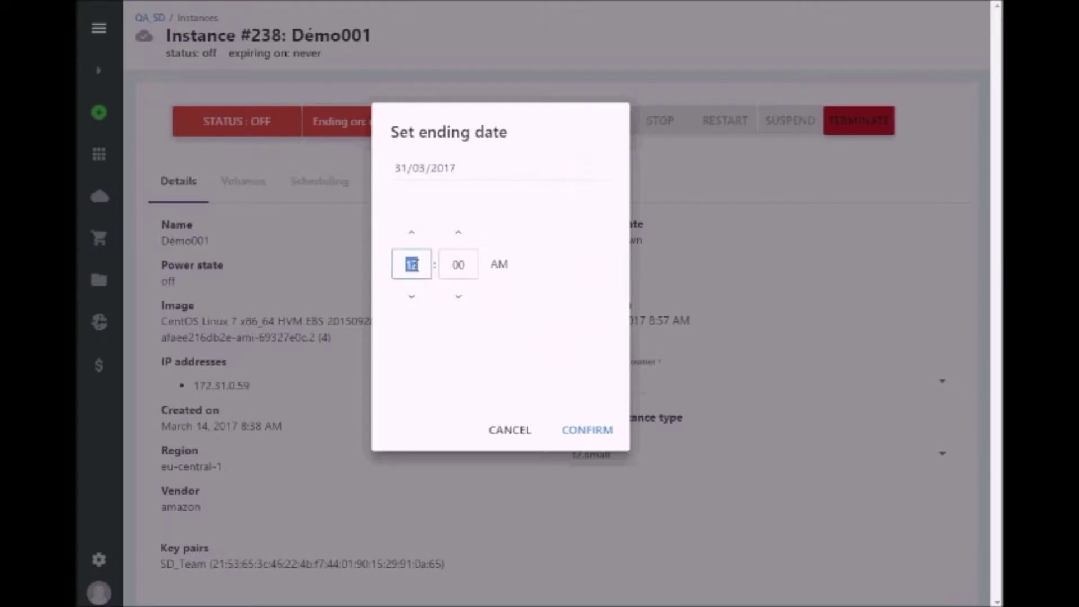
text(9)
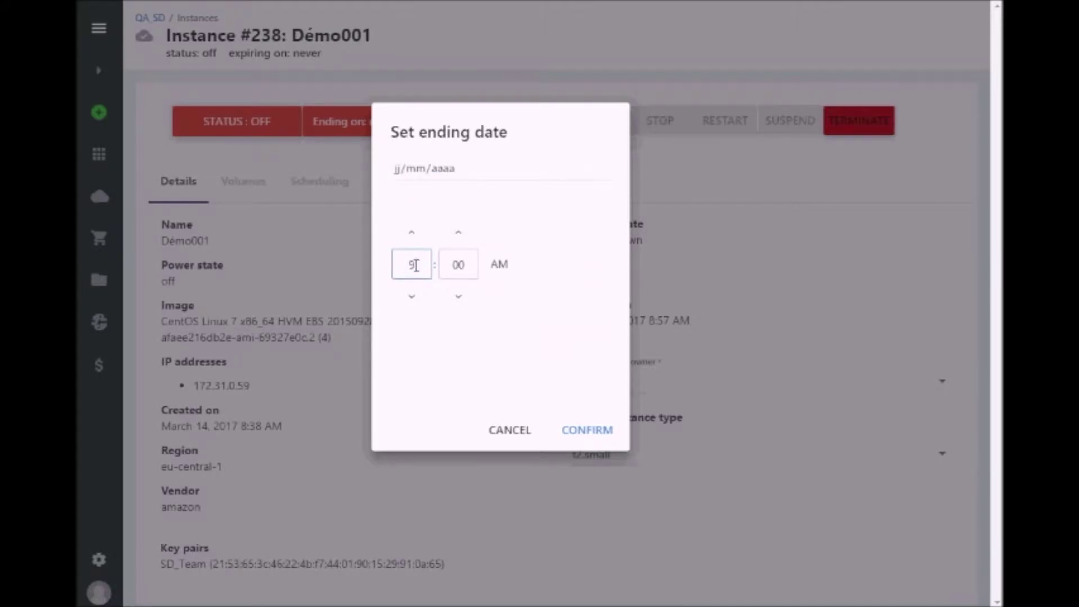
click(498, 264)
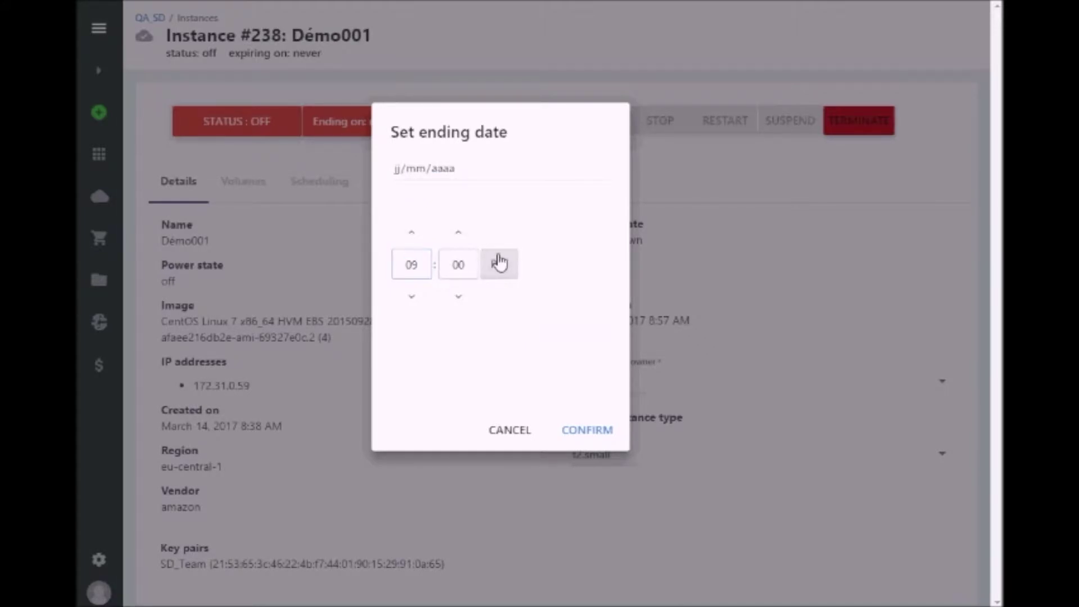
click(579, 432)
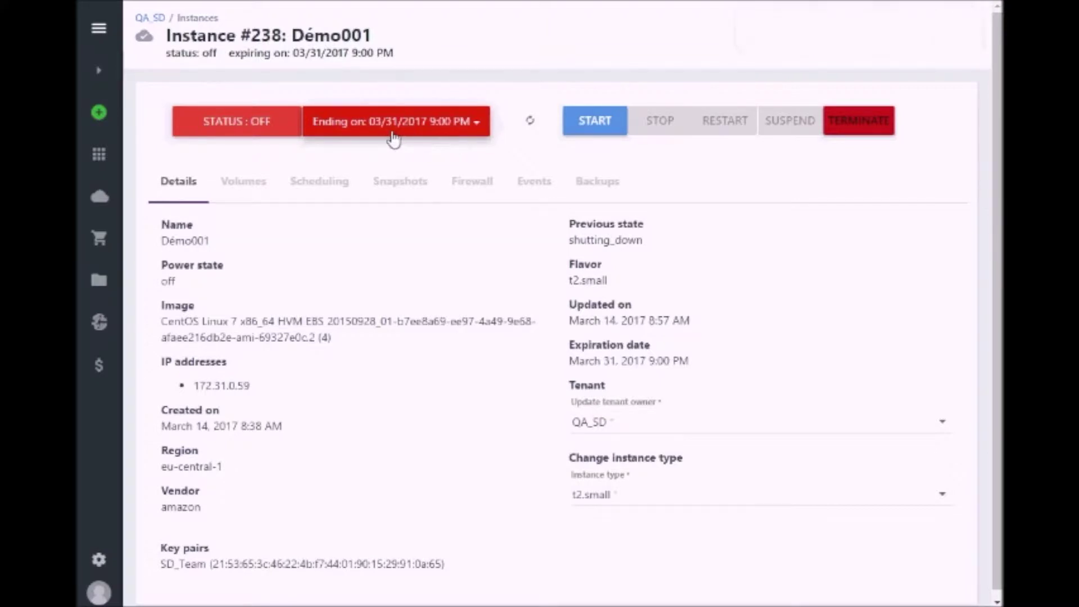
- Reset the ending date of Démo001 to Never and refresh the instance
click(479, 127)
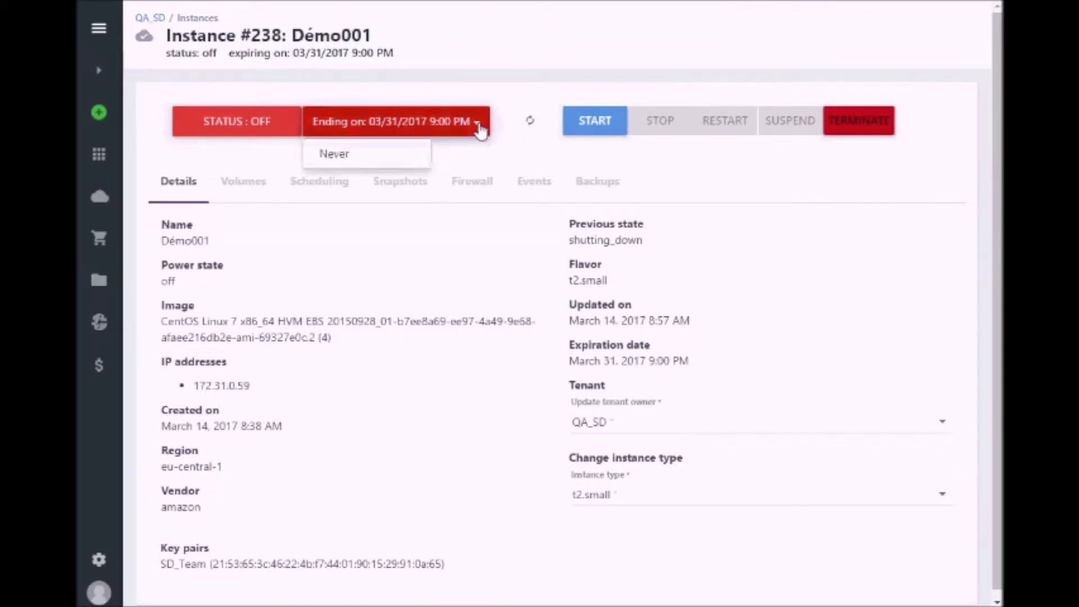
click(340, 158)
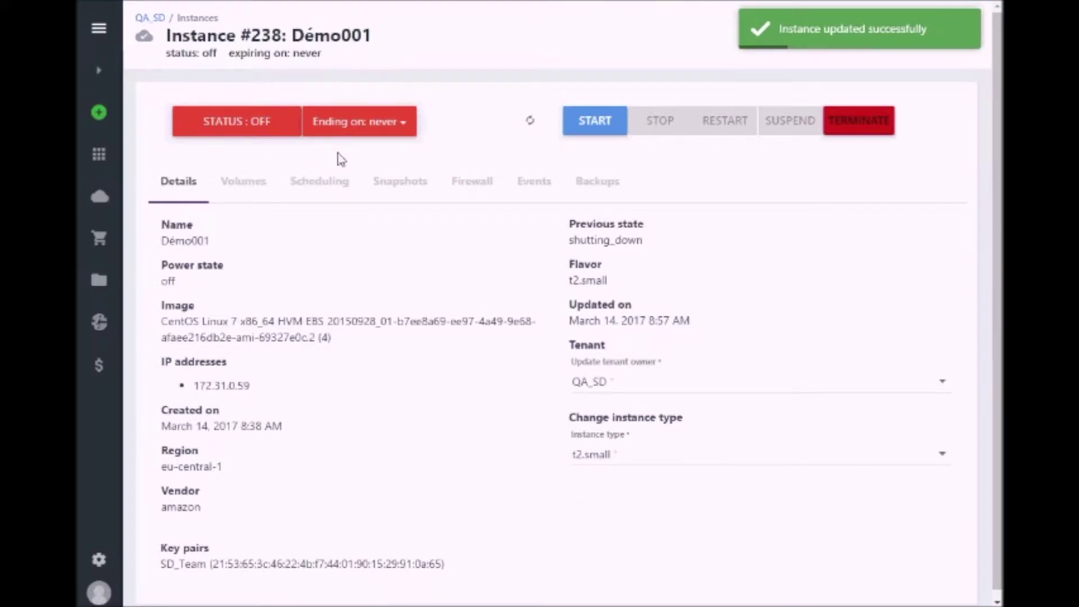
click(526, 128)
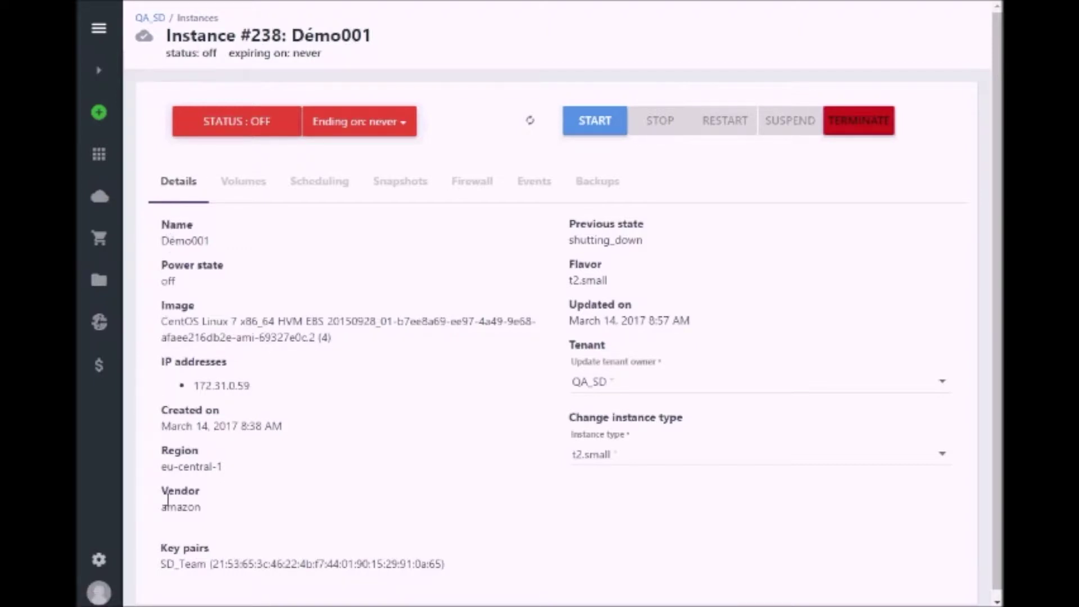
- Examine the region and vendor details of Démo001 and the tenant owners available for it
drag(206, 505, 161, 468)
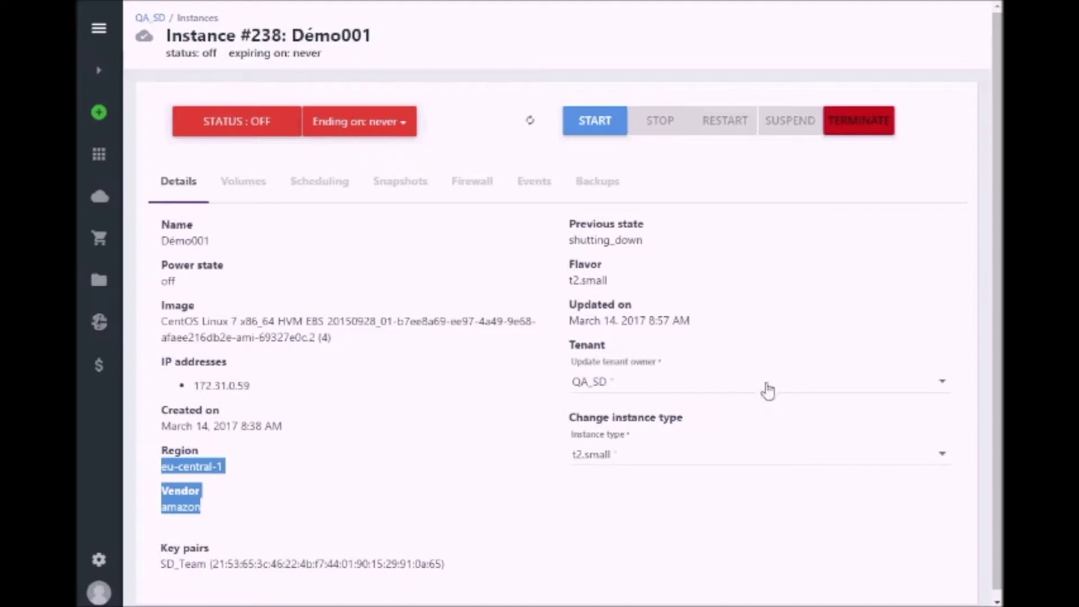
click(943, 389)
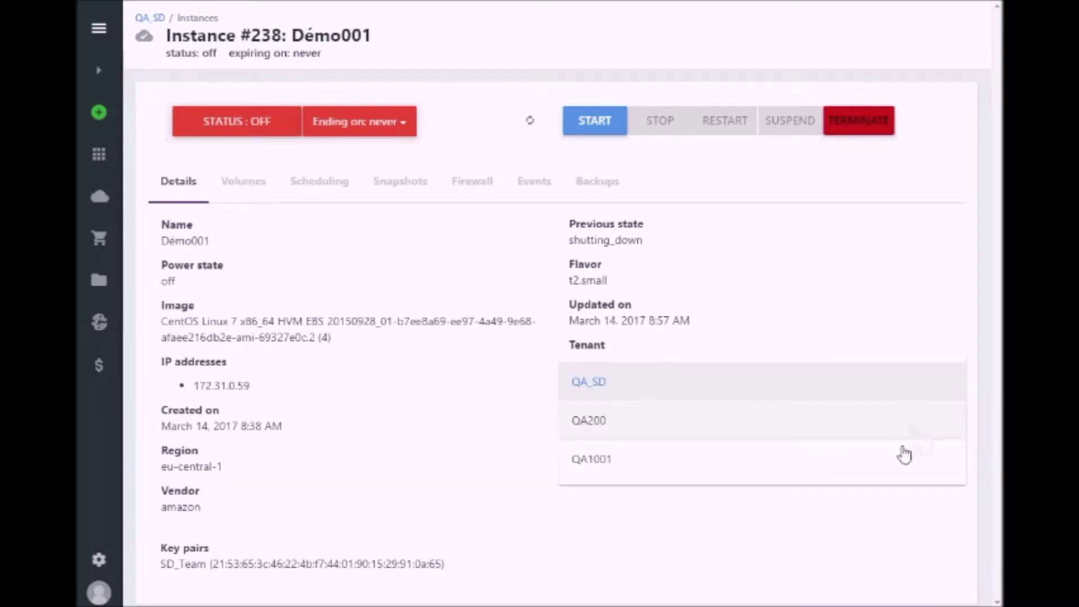
click(865, 347)
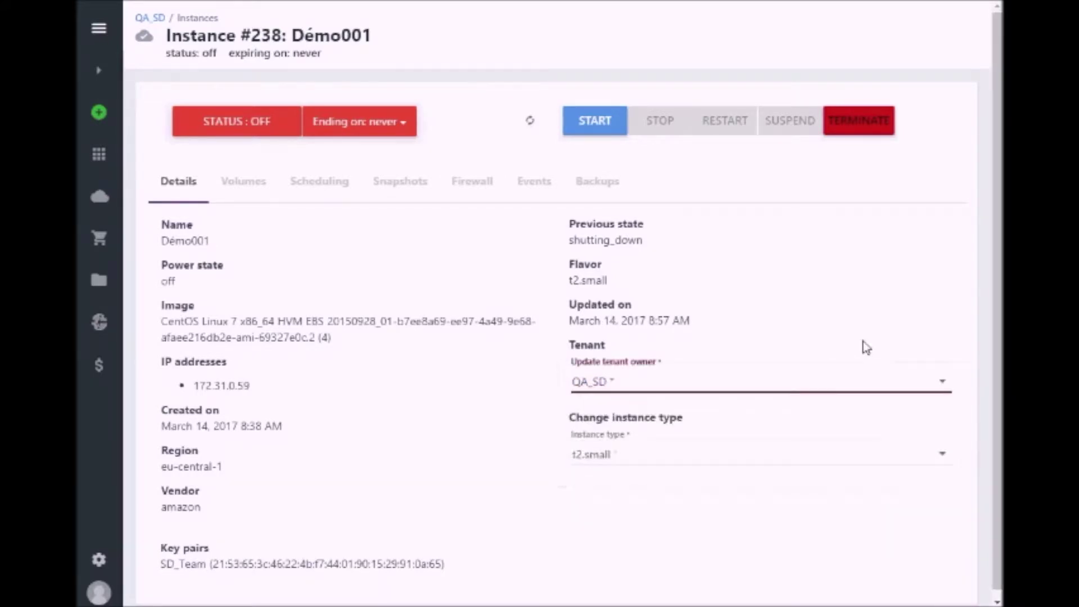
- Change the instance type of Démo001 to c4.large
click(944, 459)
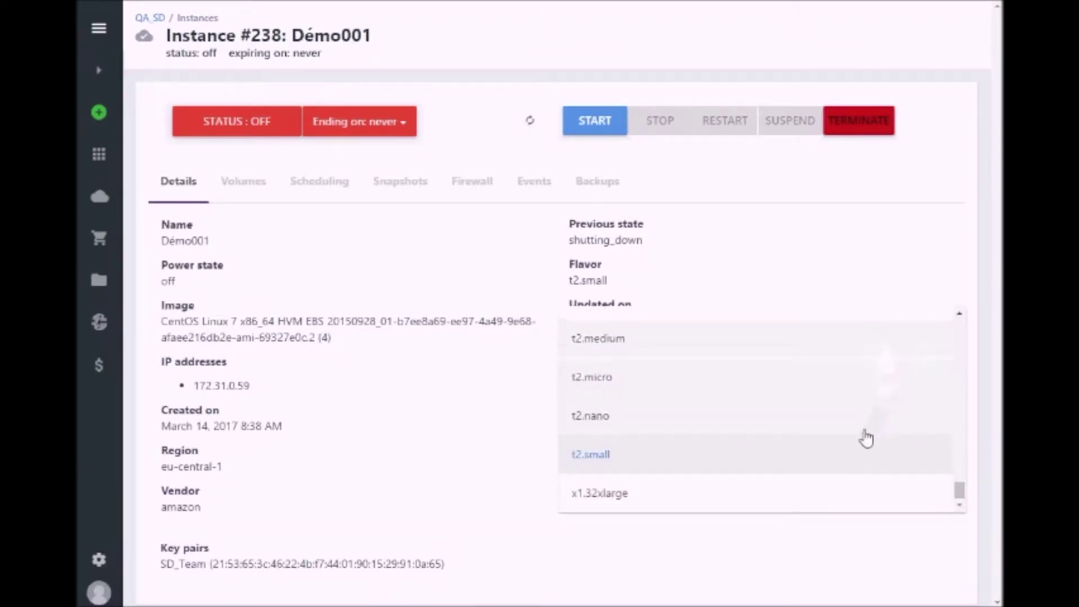
drag(959, 489, 947, 361)
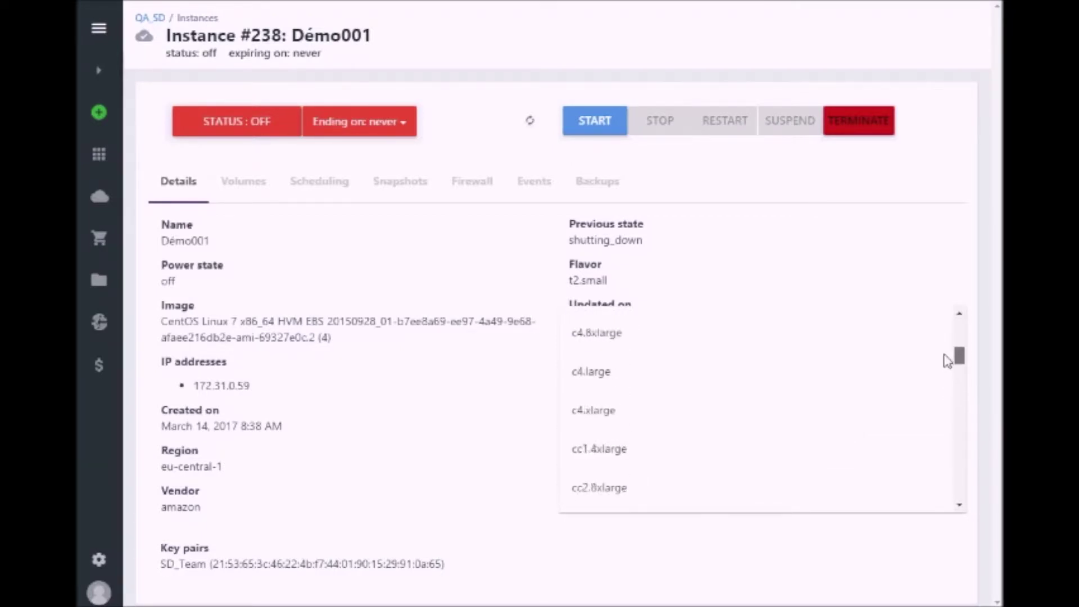
click(665, 378)
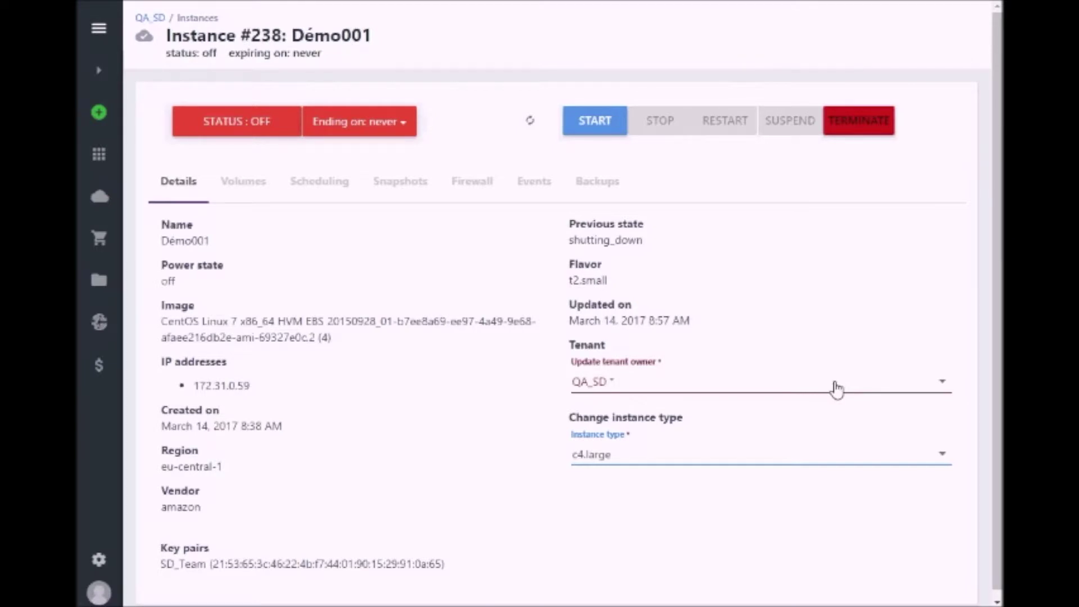
- Create a 3 GB standard volume named BDD on device /dev/sdg for instance Démo001
click(249, 190)
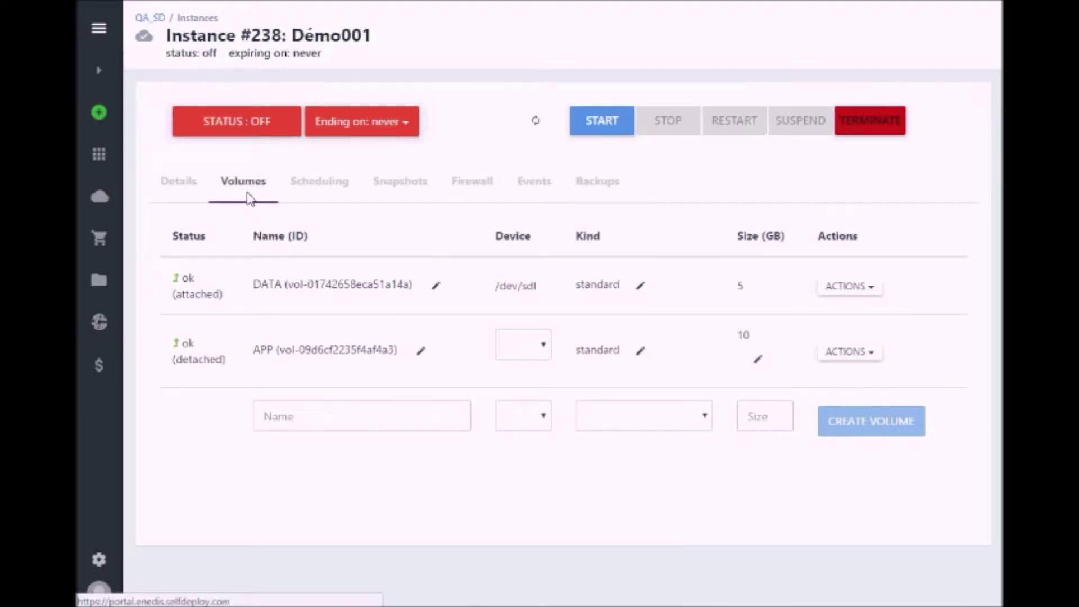
click(283, 414)
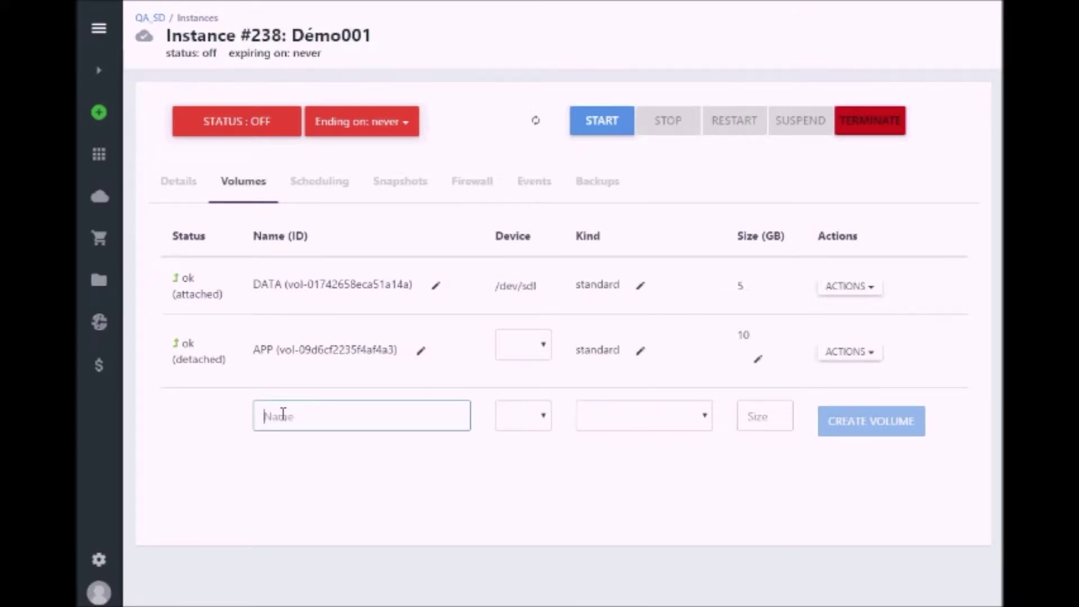
text(BDD)
click(544, 419)
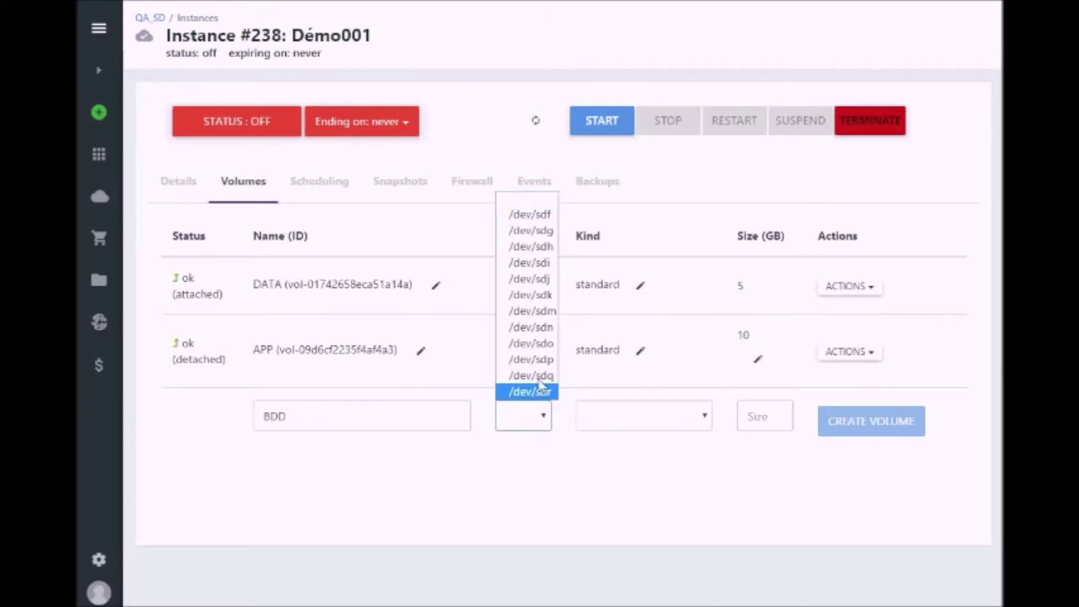
click(549, 235)
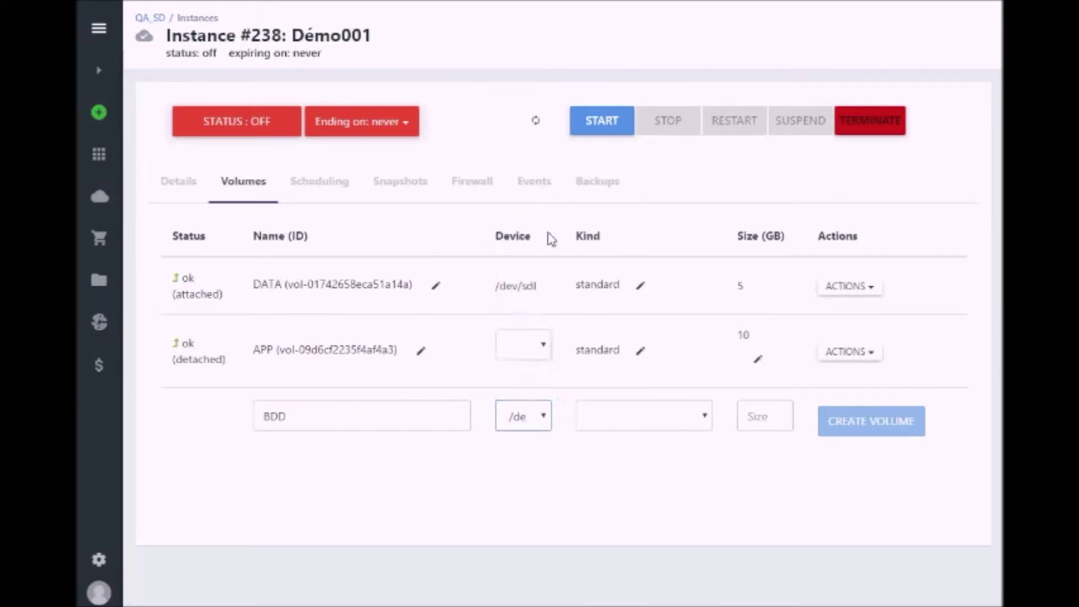
click(706, 416)
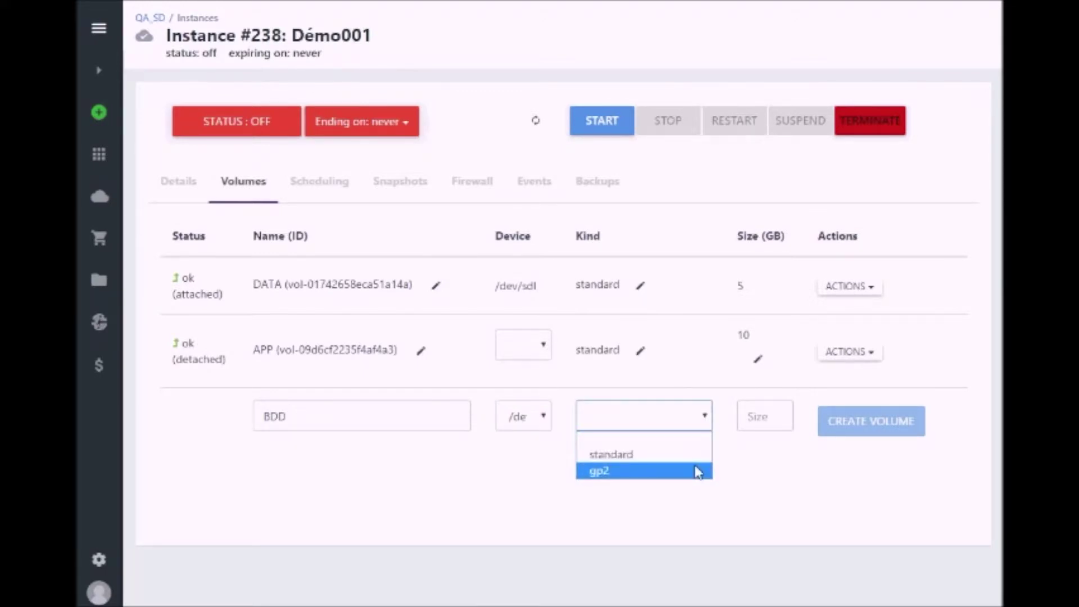
click(667, 455)
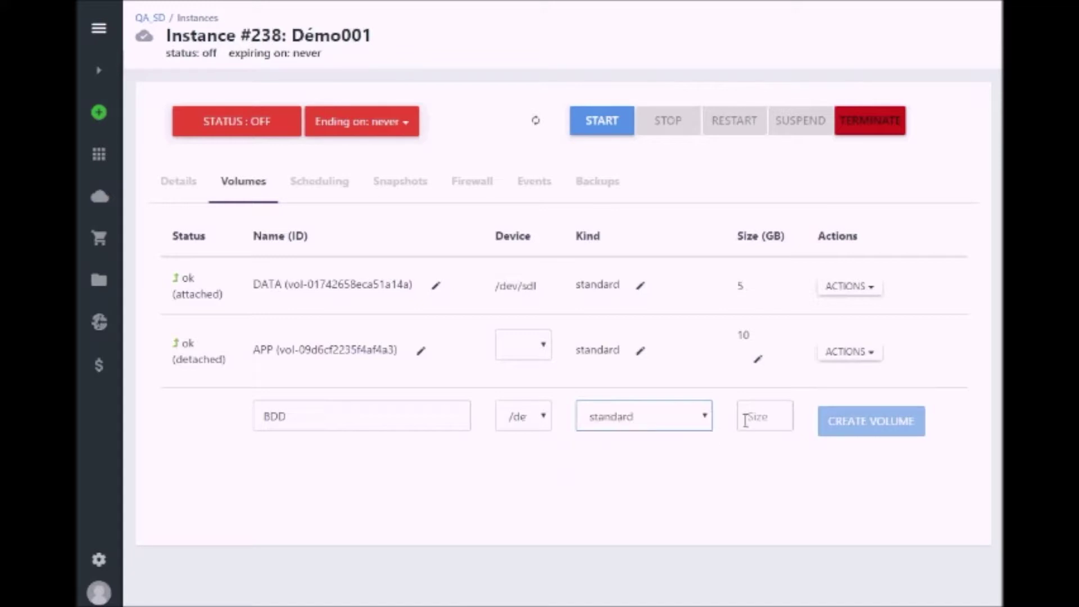
click(776, 413)
click(776, 414)
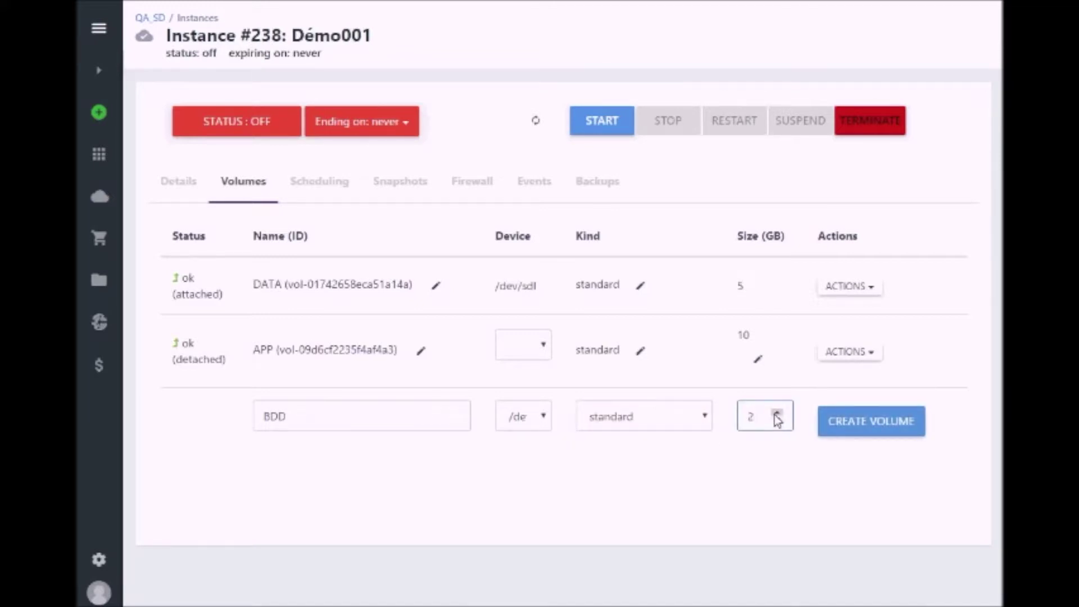
click(777, 413)
click(855, 432)
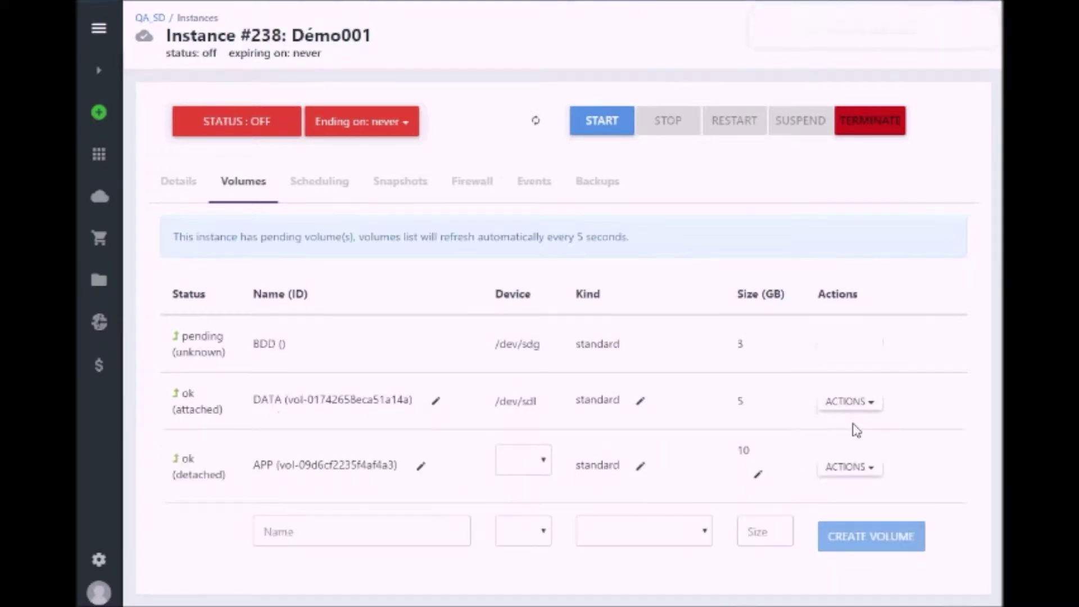
drag(786, 343, 175, 351)
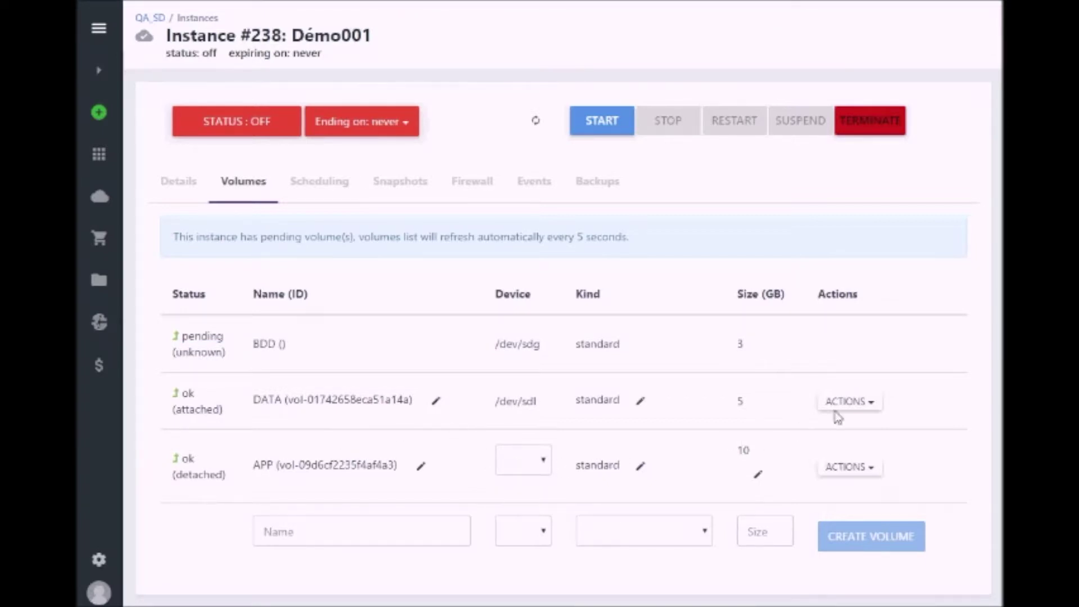
- Take a snapshot of Démo001's DATA volume
click(871, 409)
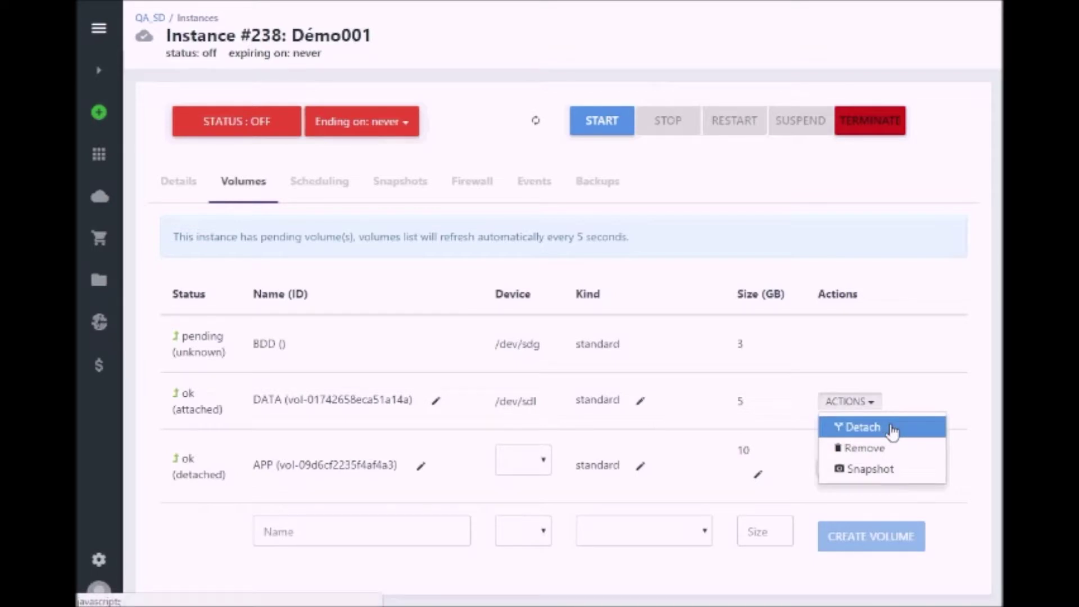
click(900, 472)
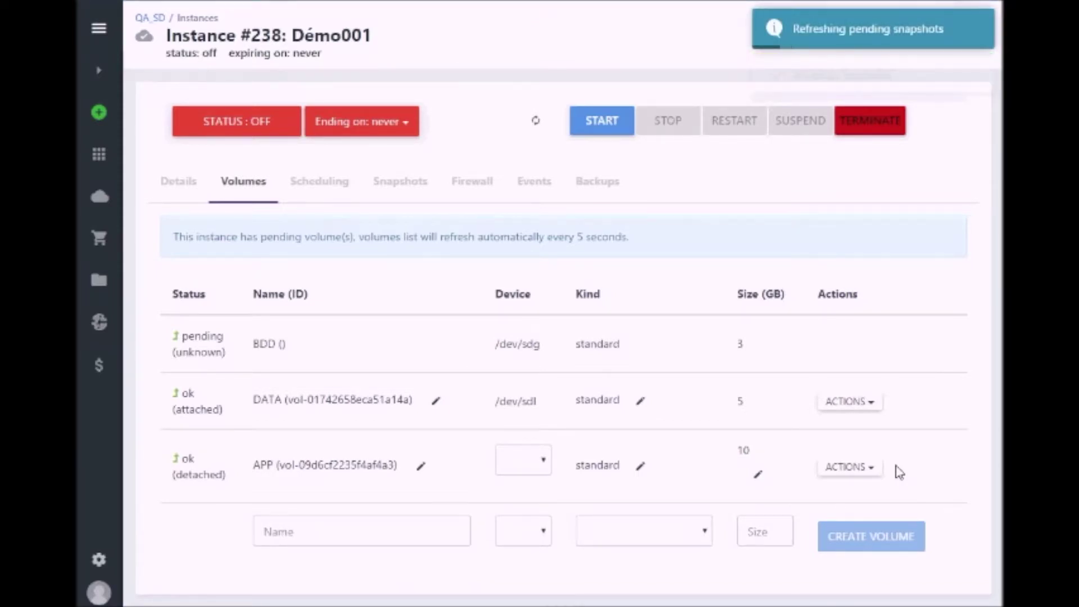
- Check the devices available for the detached APP volume and try to attach the volume to Démo001
triple_click(206, 474)
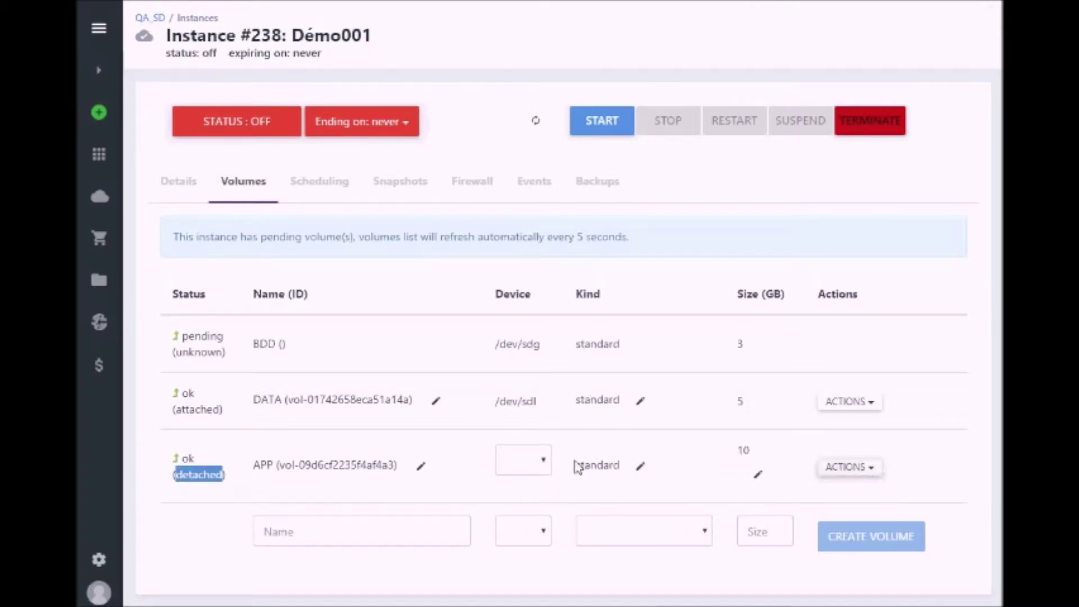
click(545, 460)
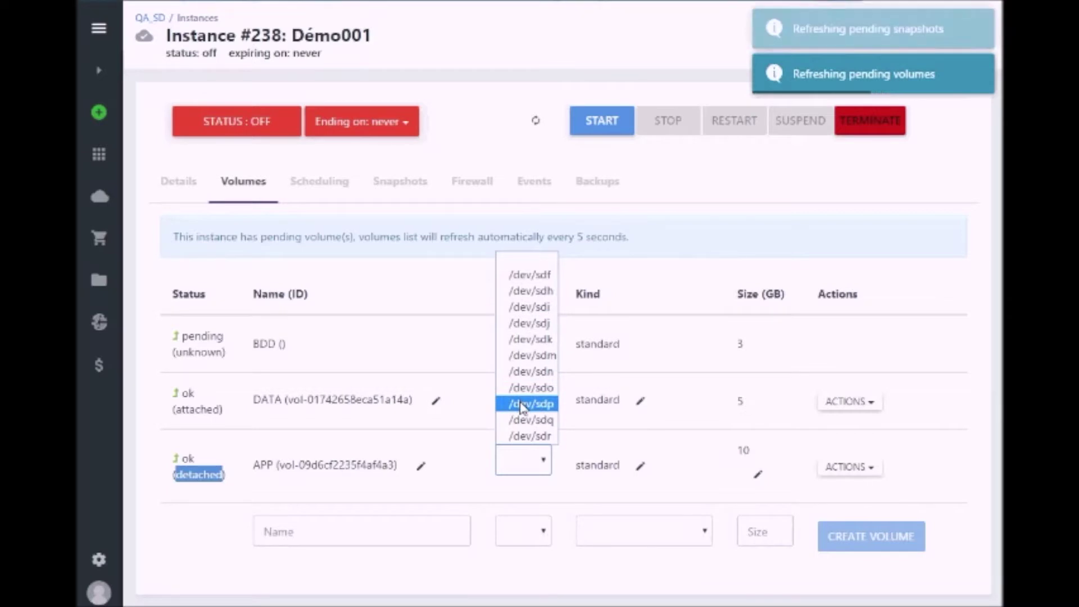
click(851, 467)
click(852, 469)
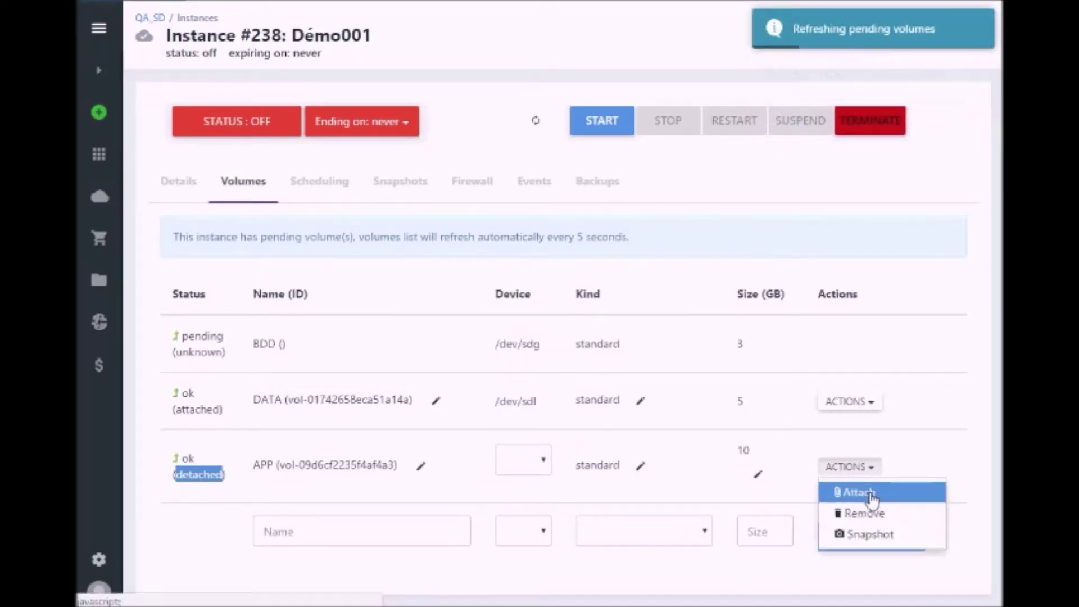
click(870, 494)
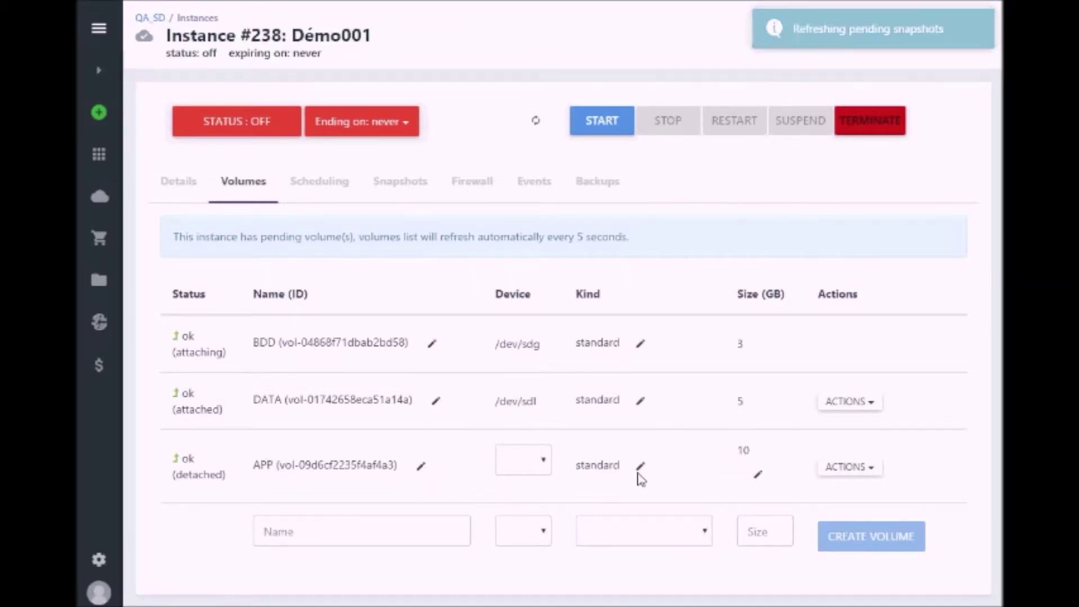
- Open the APP volume's kind for editing, review the available kinds, and examine the BDD volume's entry
click(640, 416)
click(682, 409)
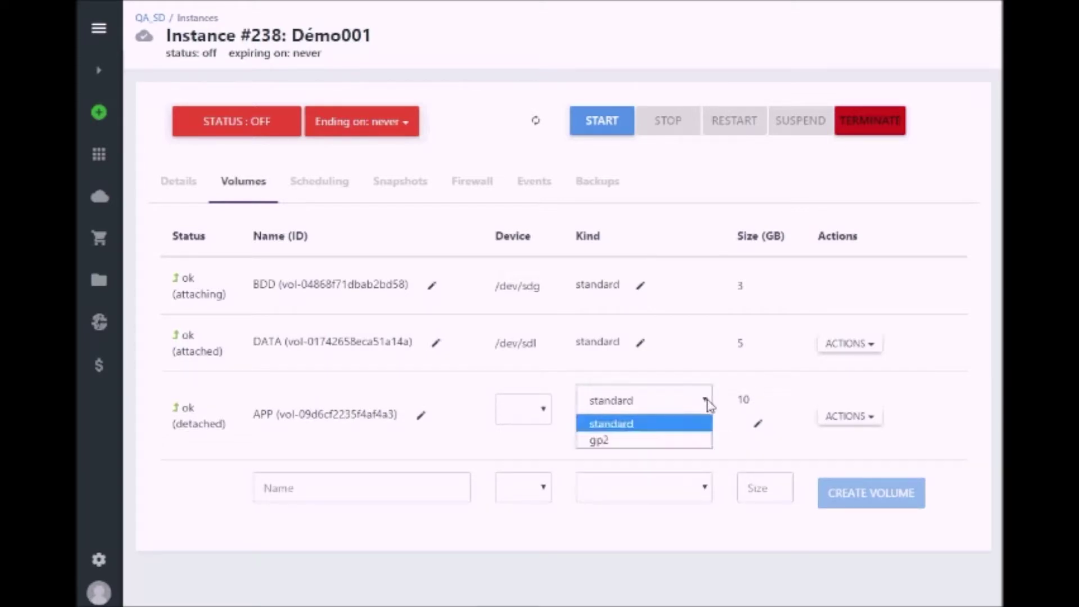
click(815, 458)
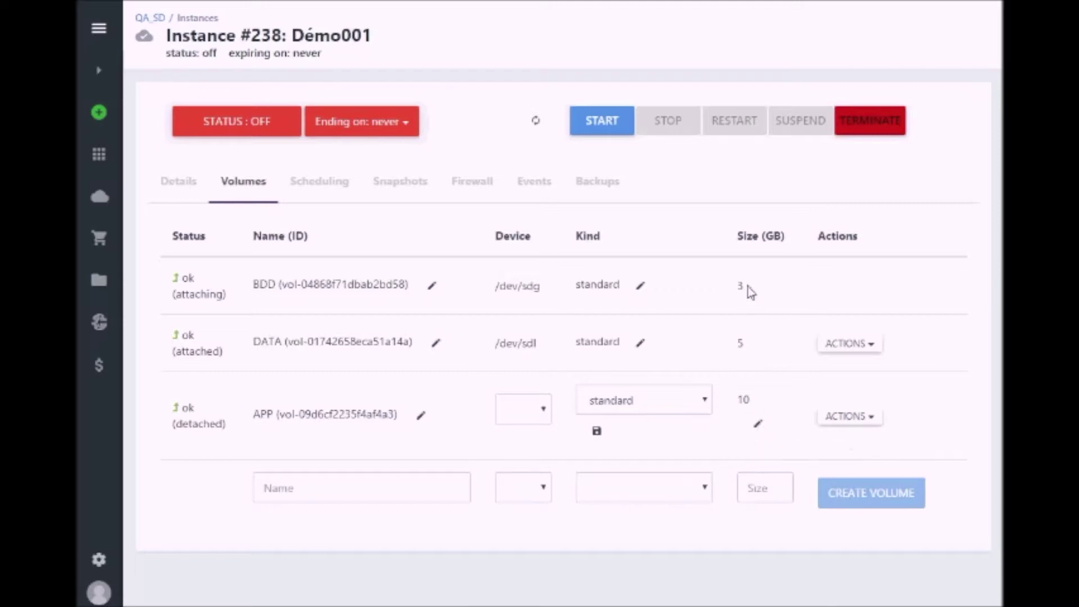
drag(748, 289, 183, 278)
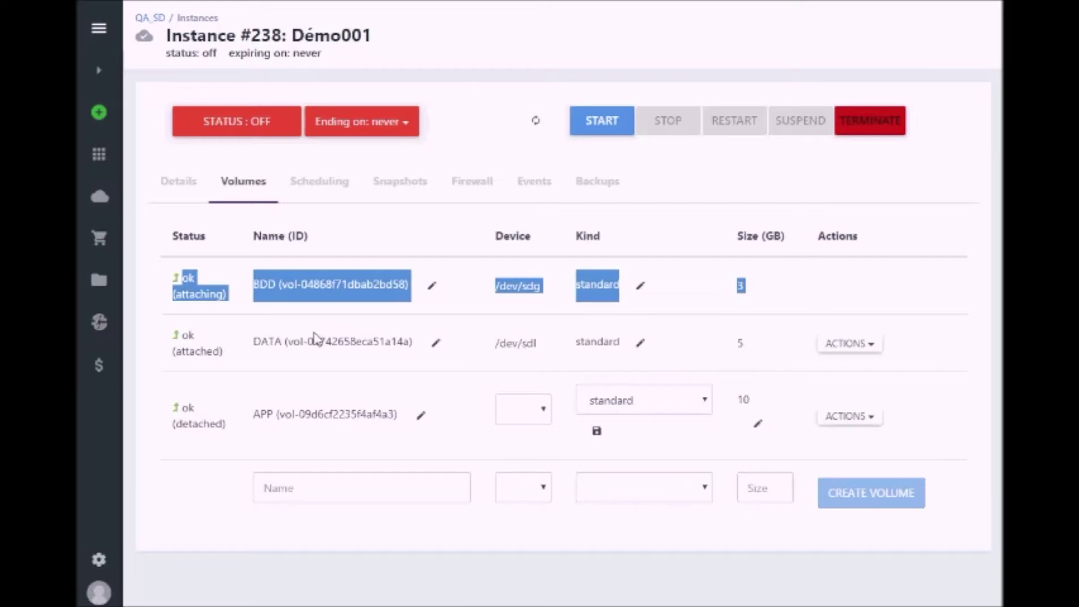
click(318, 230)
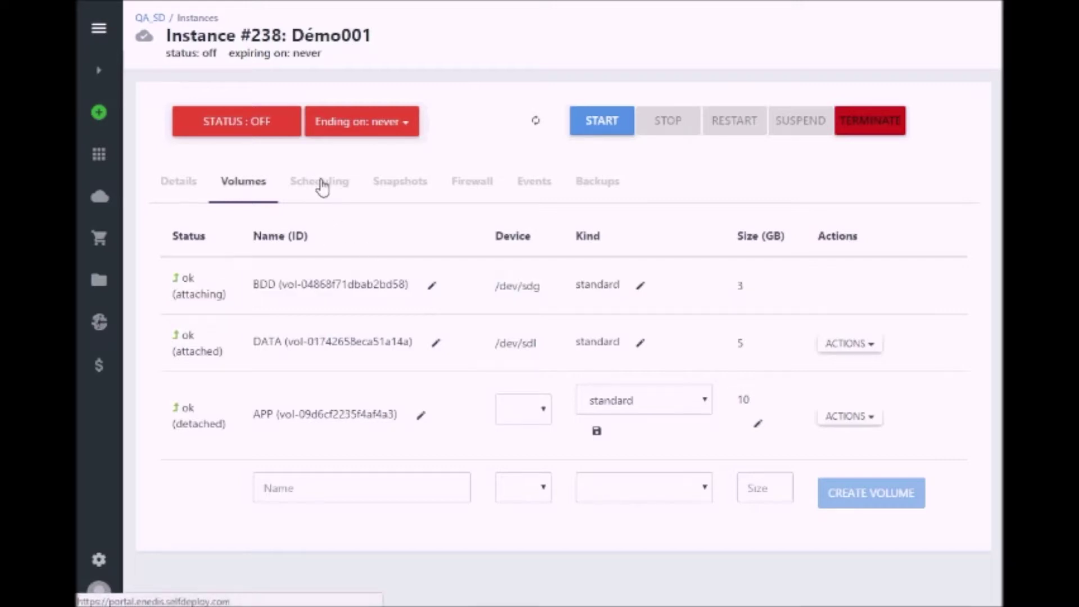
- Start a new schedule for Démo001 with Demo_Schedule_10H00-20H00 as both its name and description
click(323, 187)
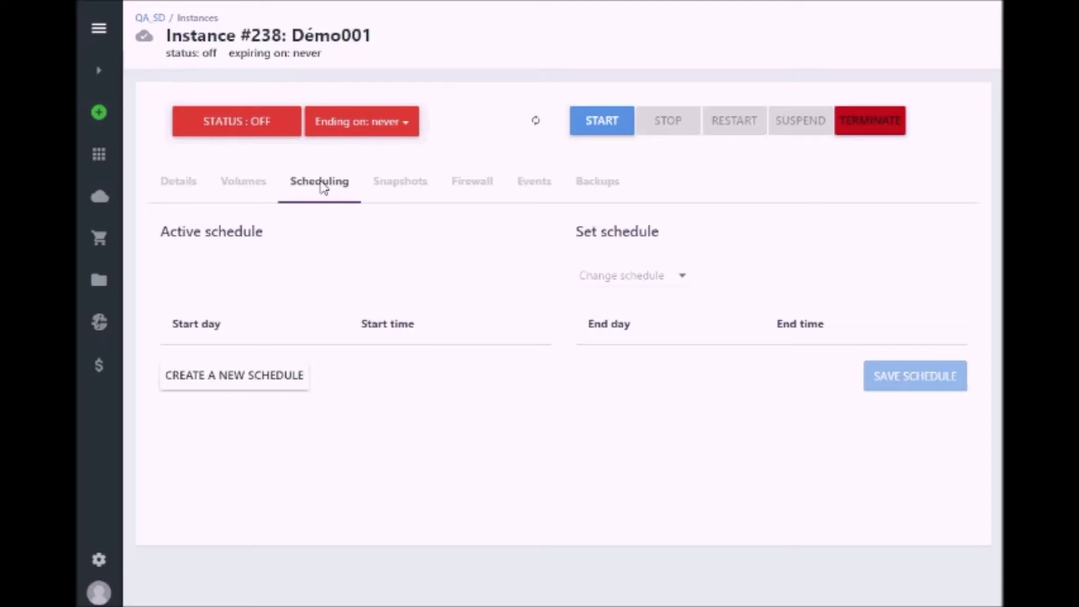
click(236, 389)
scroll(231, 388, down, 2)
click(208, 378)
text(D)
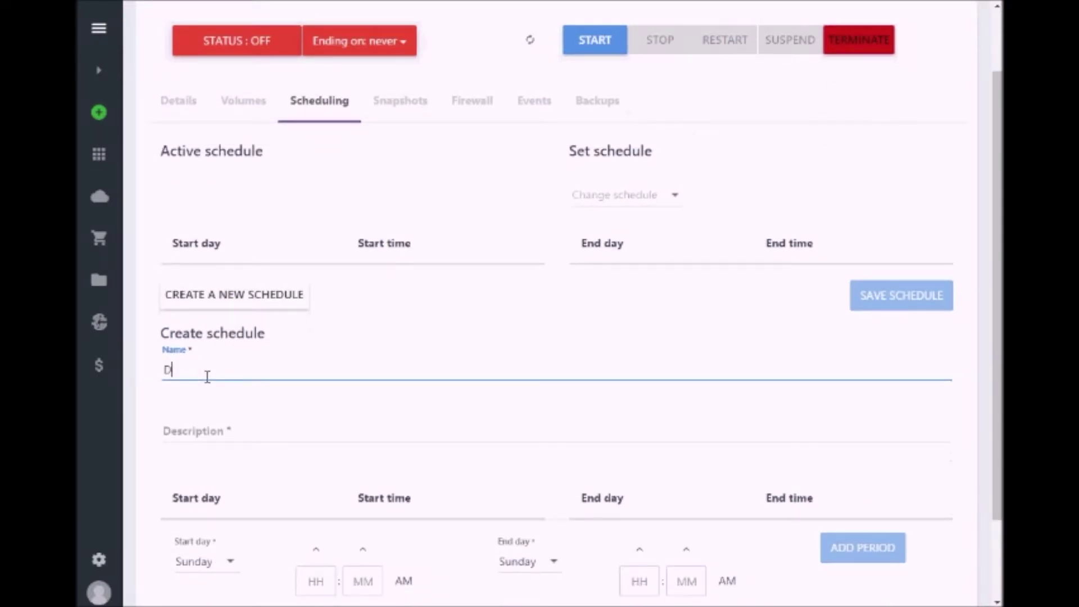
text(emo_Schedul)
text(-20H00)
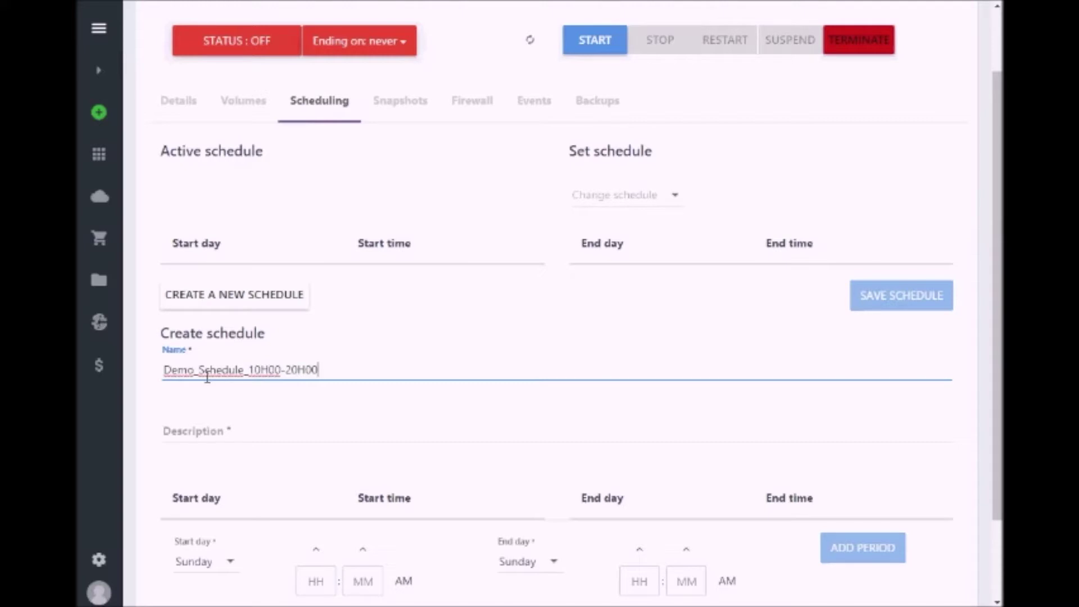
key(ctrl+a)
key(ctrl+c)
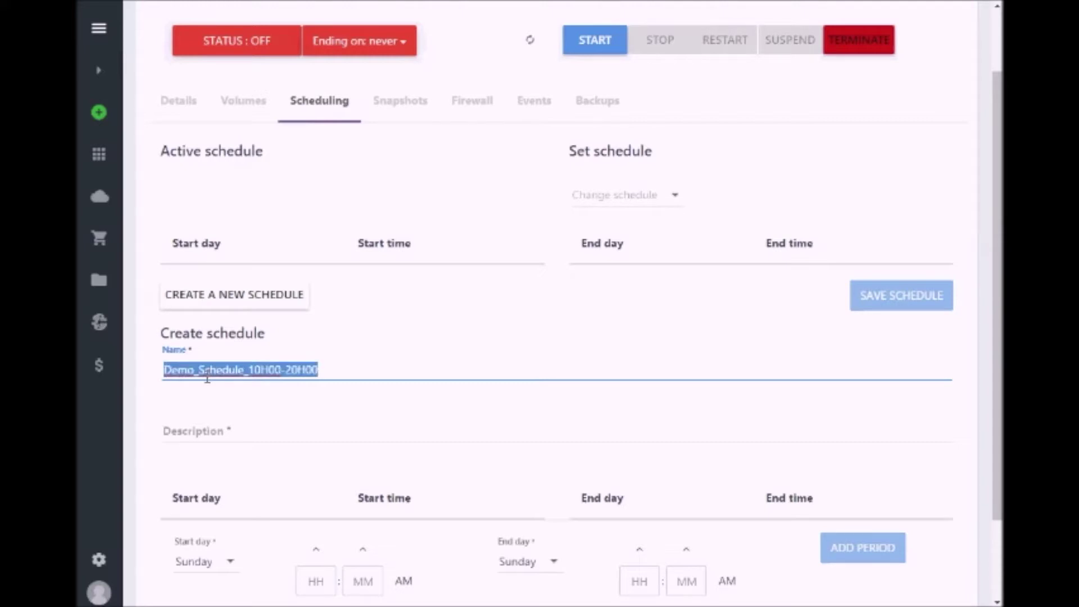
key(Tab)
key(ctrl+v)
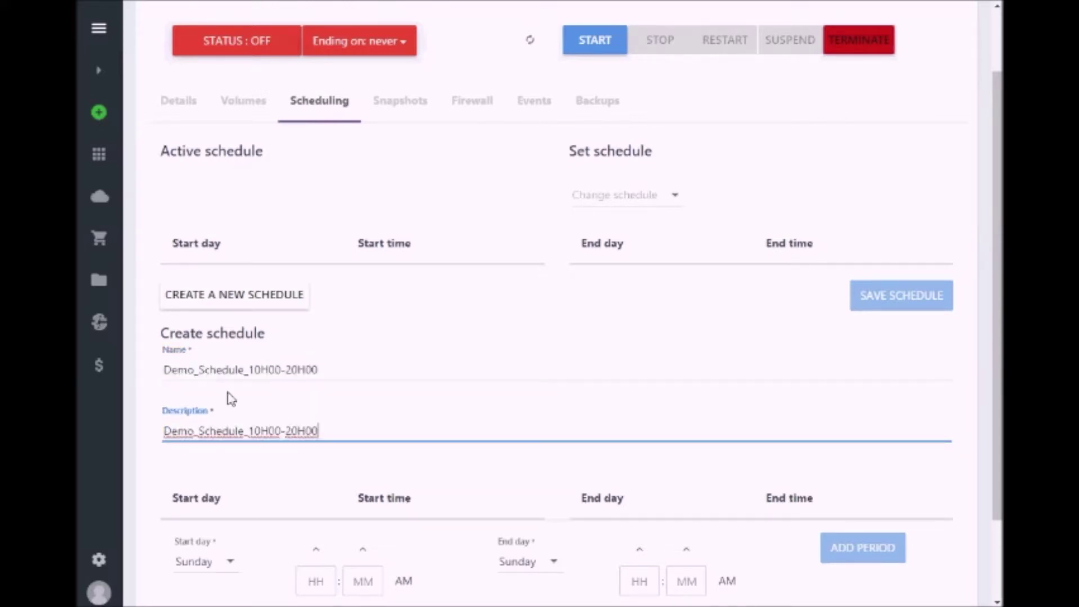
- Add a schedule period from Monday 10:00 AM to Monday 8:00 PM
scroll(472, 452, down, 2)
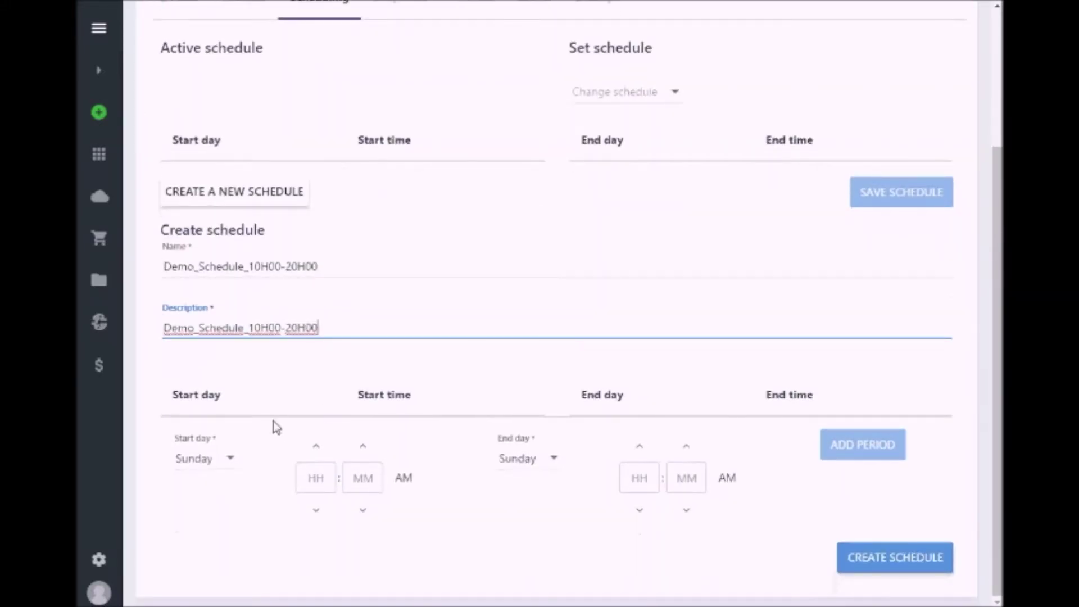
click(233, 462)
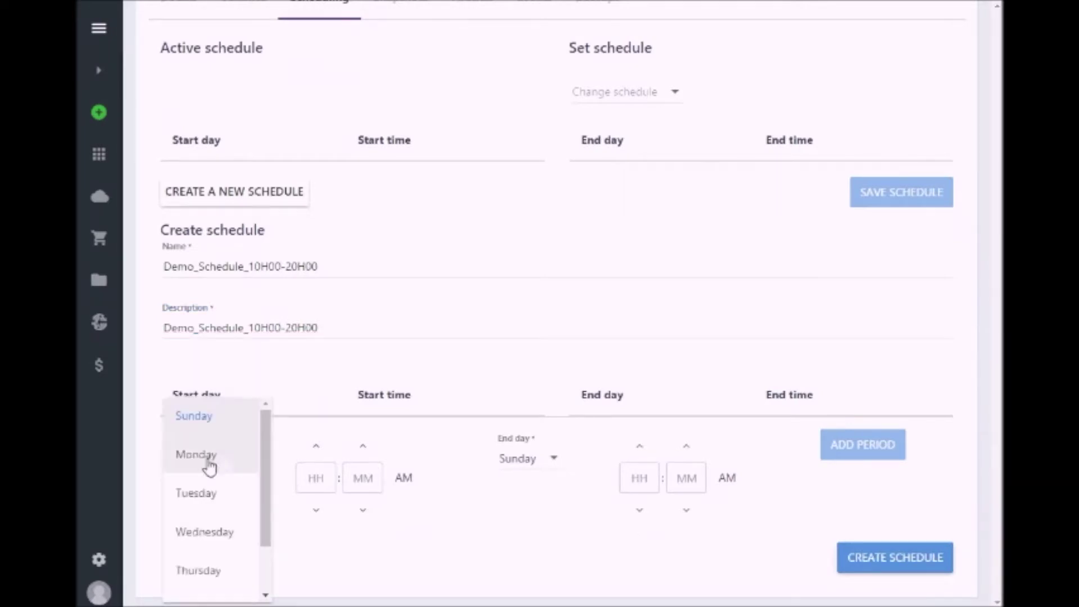
click(210, 466)
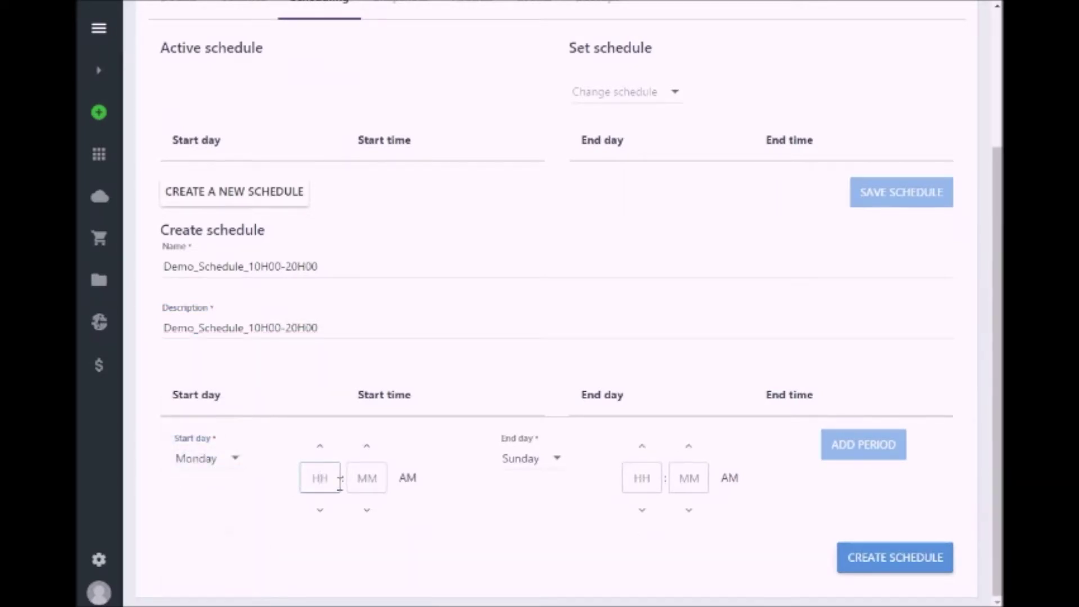
text(10)
click(544, 468)
click(544, 470)
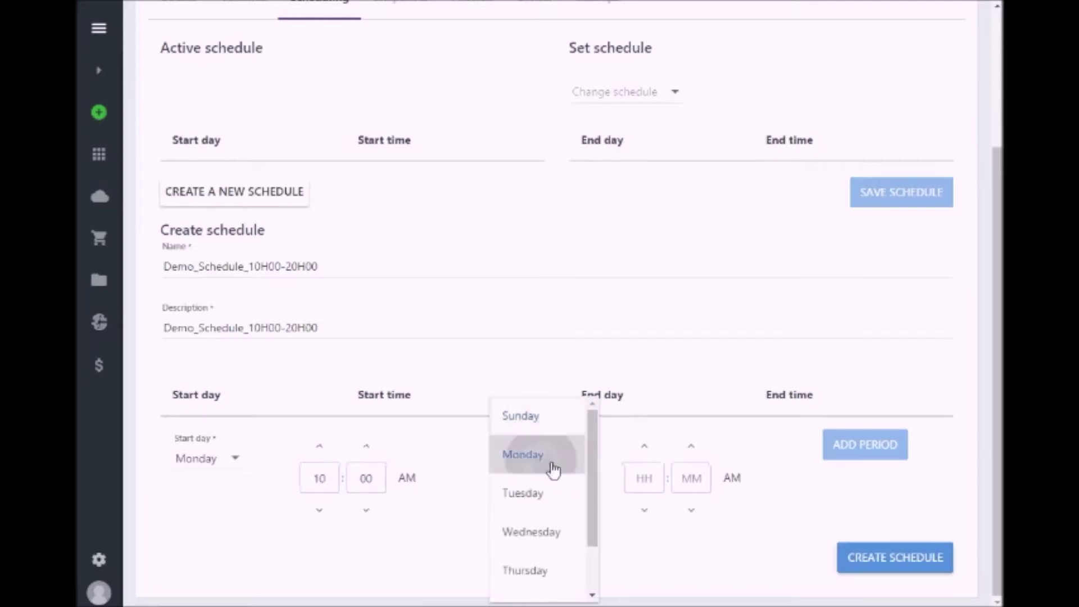
click(647, 478)
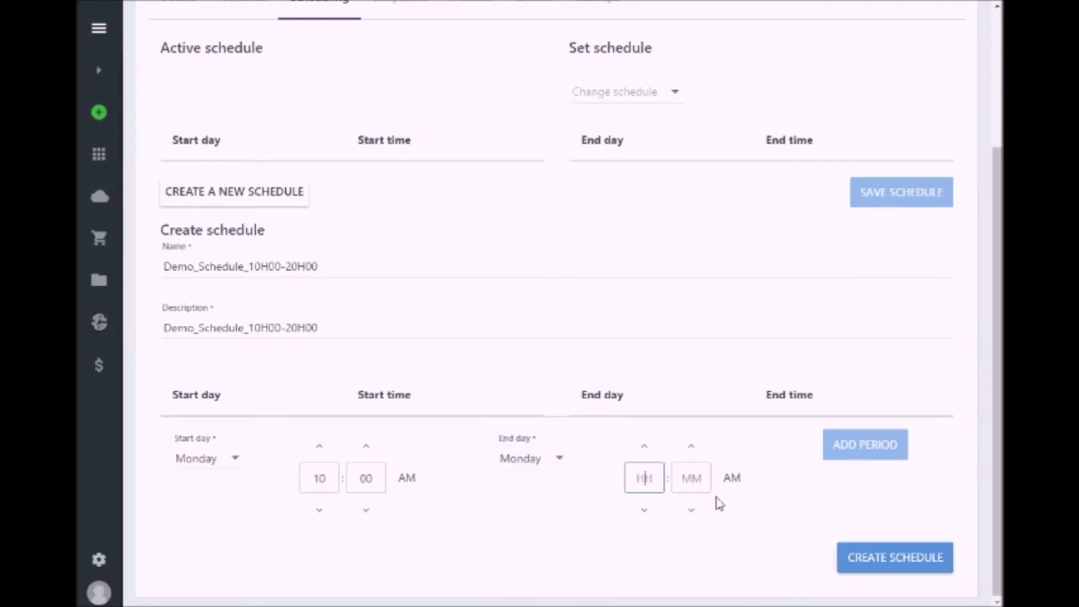
text(8)
click(736, 478)
click(853, 456)
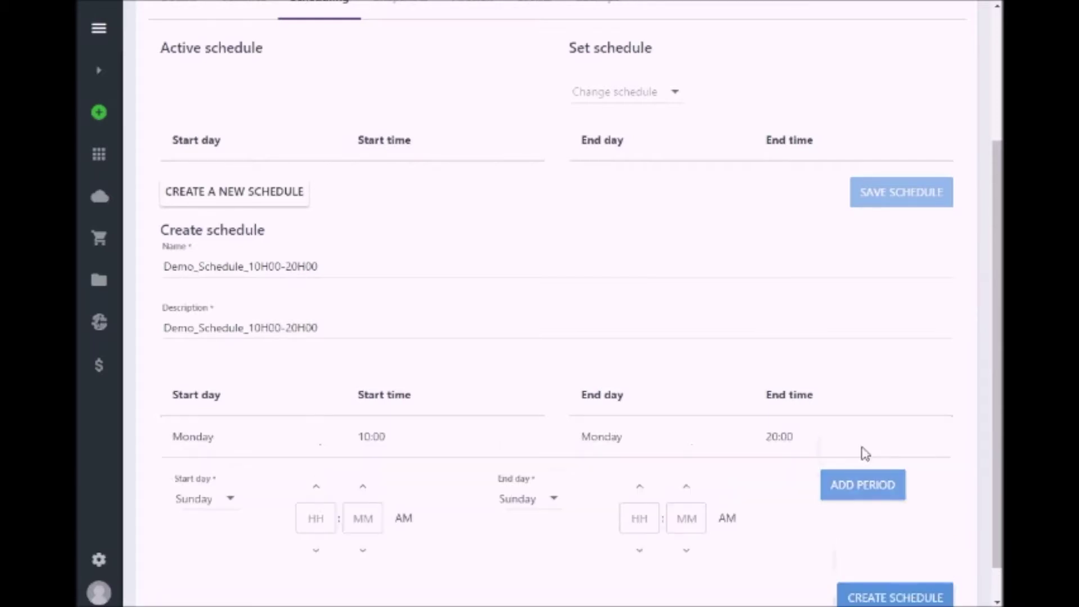
drag(814, 440, 176, 441)
click(827, 446)
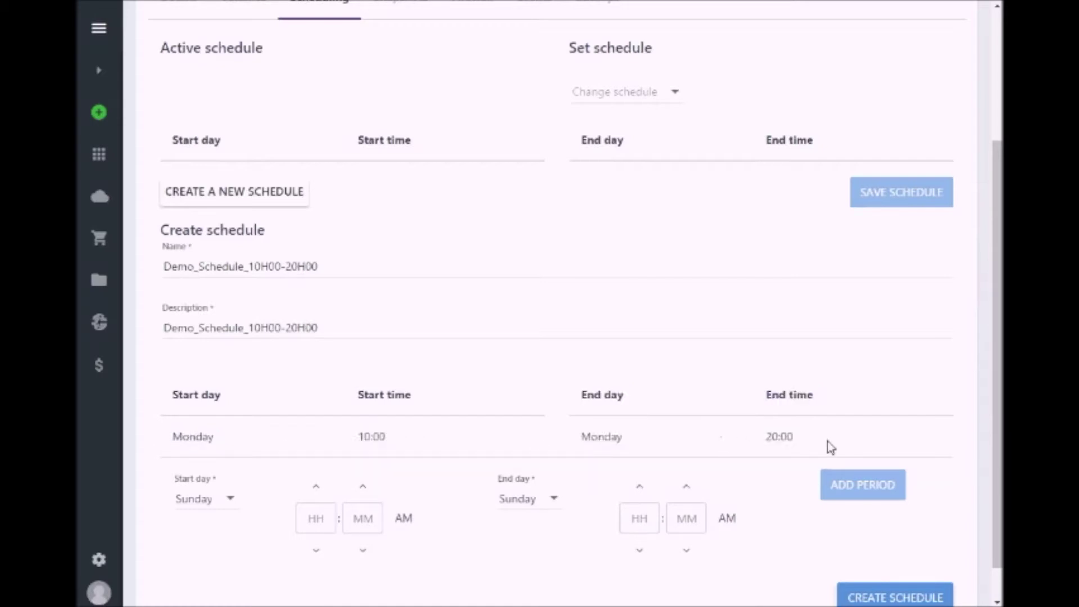
- Add a schedule period from Tuesday 10:00 AM to Tuesday 8:00 PM
click(231, 499)
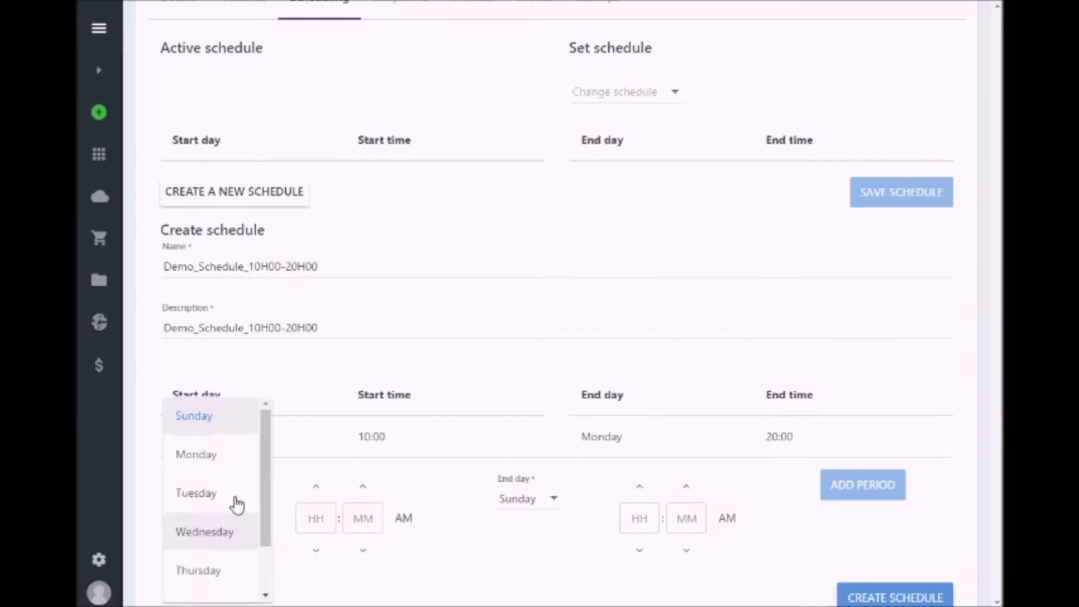
click(199, 495)
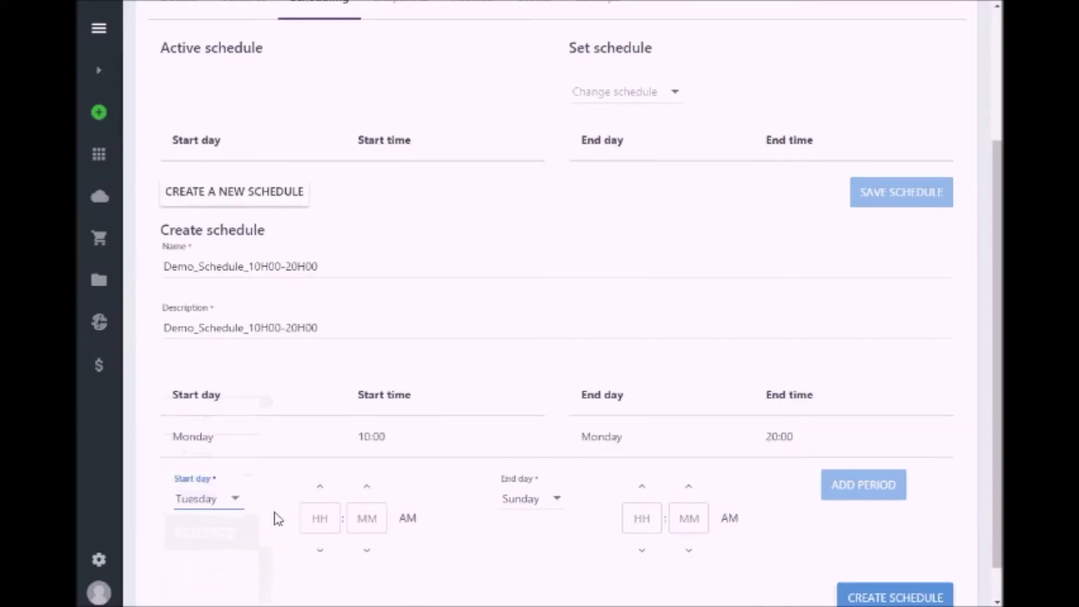
click(318, 517)
text(10)
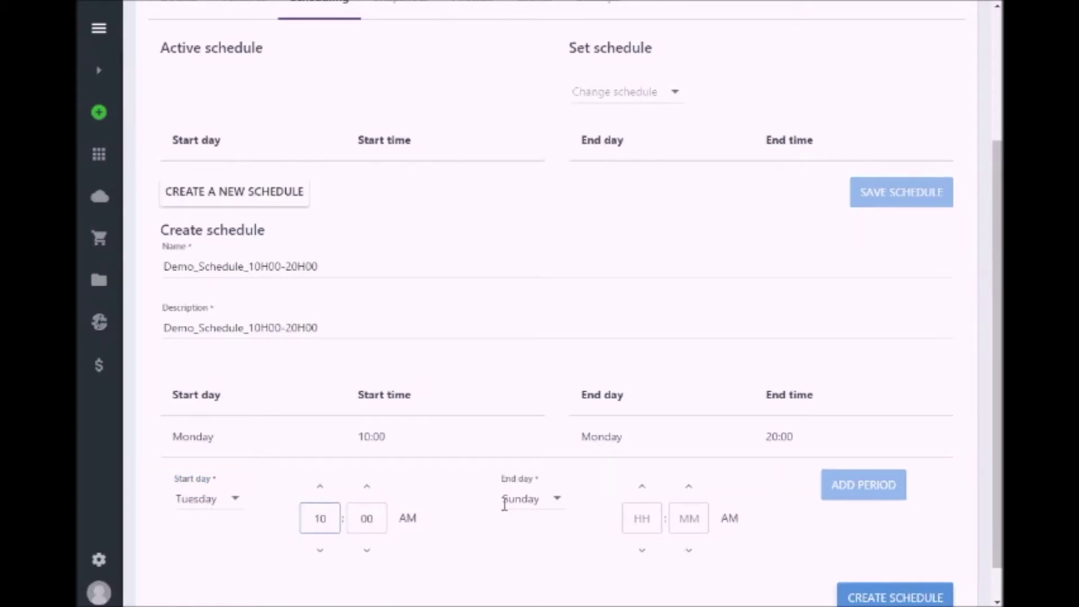
click(528, 502)
click(527, 500)
click(644, 517)
text(8)
click(736, 520)
click(860, 493)
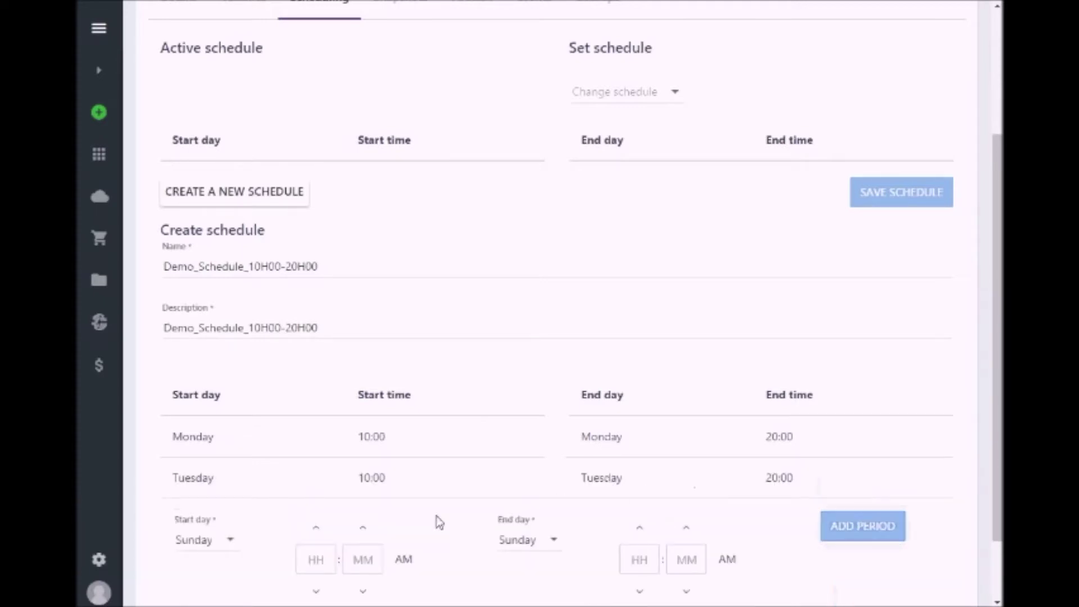
- Add a schedule period from Wednesday 10:00 AM to Wednesday 8:00 PM
click(205, 548)
click(206, 530)
click(340, 561)
text(10)
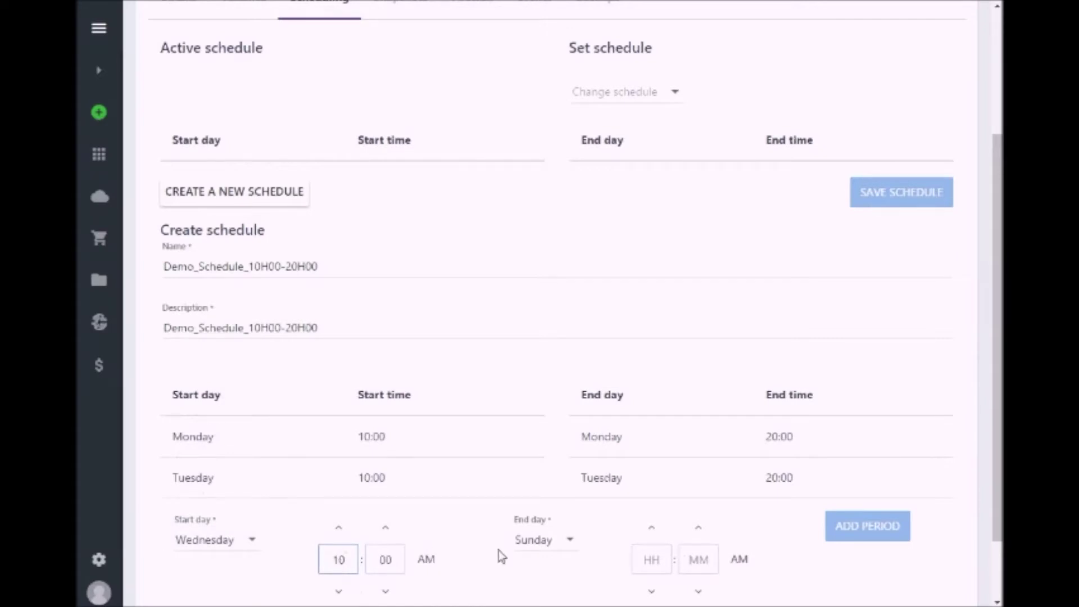
click(567, 552)
click(546, 537)
click(662, 560)
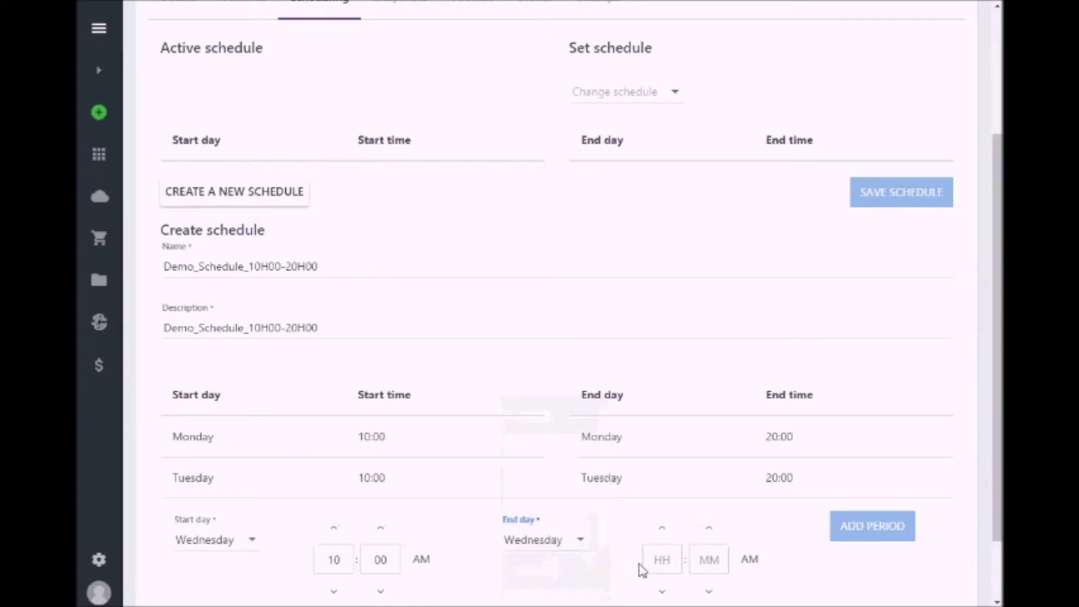
text(8)
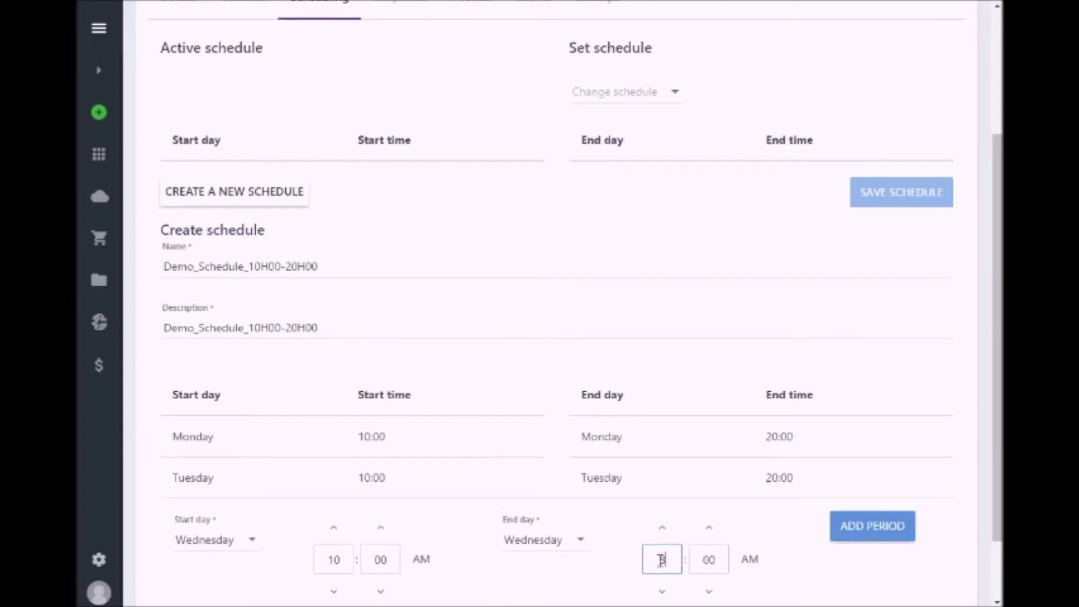
click(753, 560)
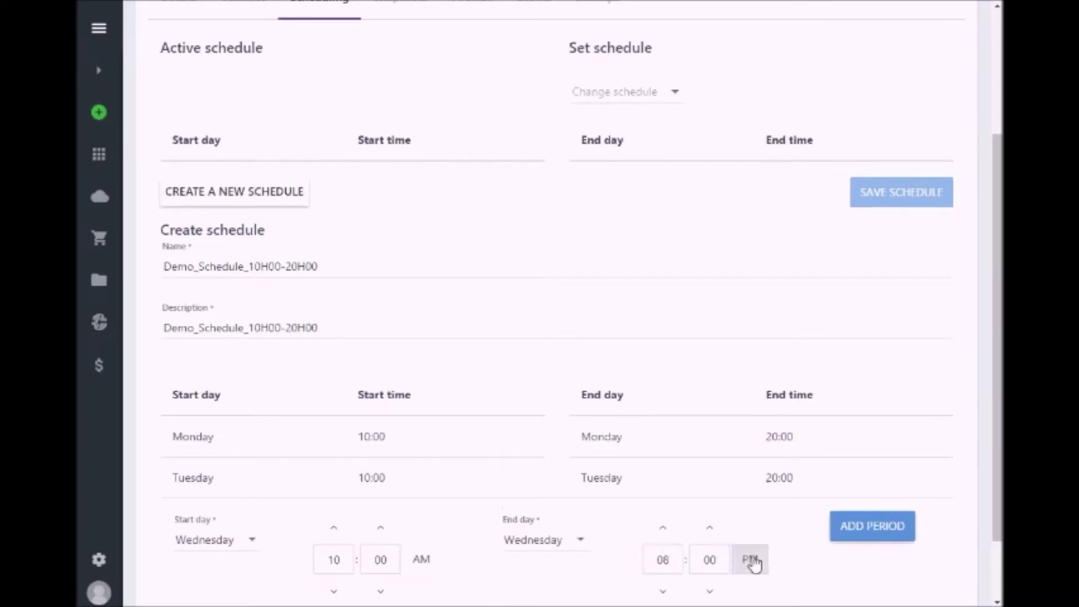
click(849, 539)
- Create the Demo_Schedule_10H00-20H00 schedule and save it as Démo001's schedule
scroll(876, 426, down, 2)
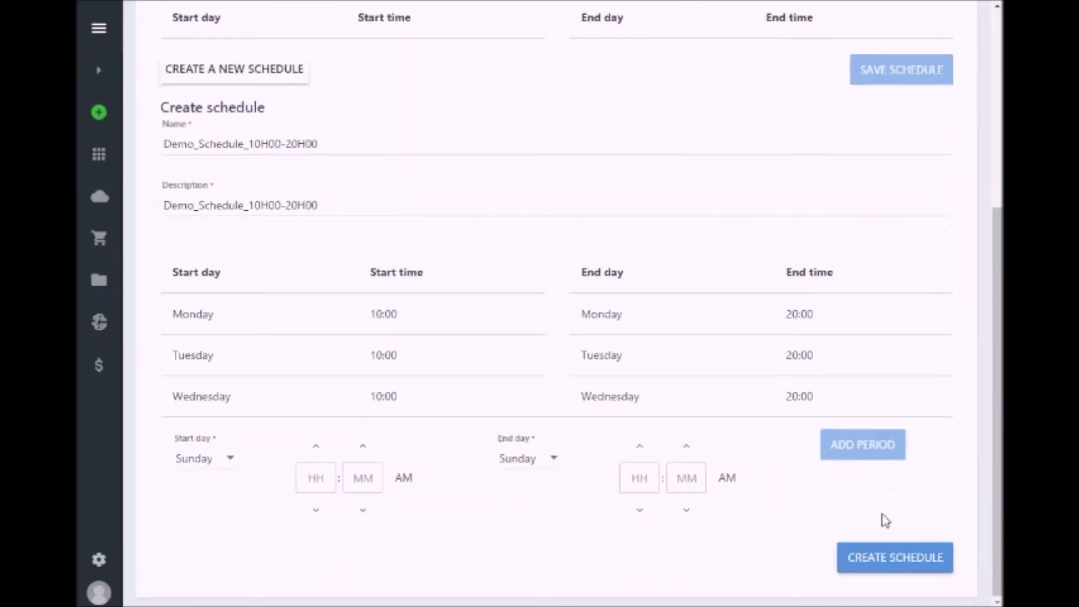
click(899, 559)
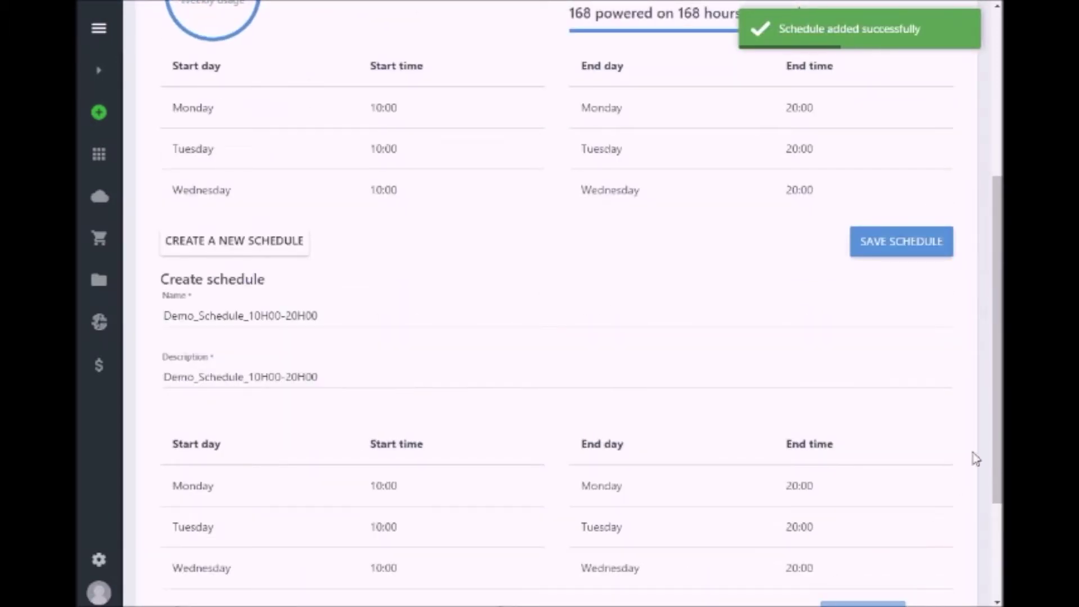
drag(994, 462, 1000, 318)
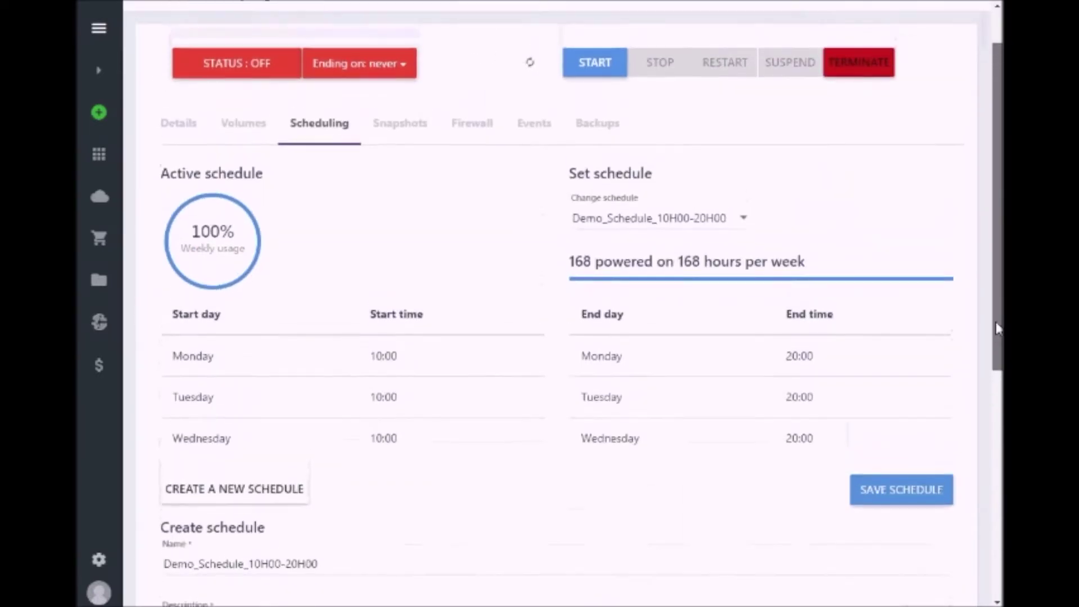
click(744, 228)
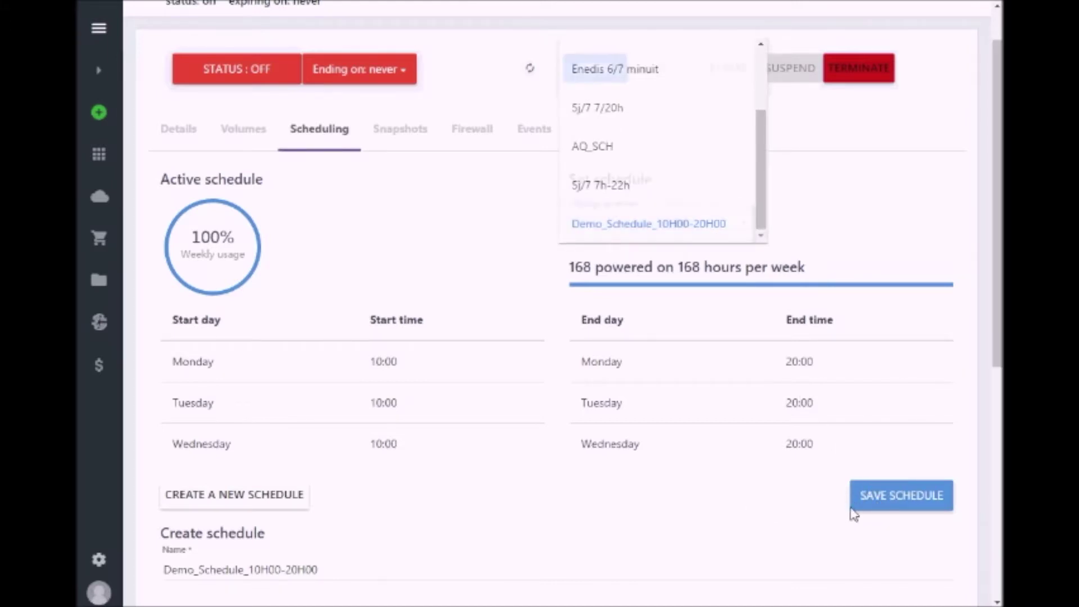
click(879, 506)
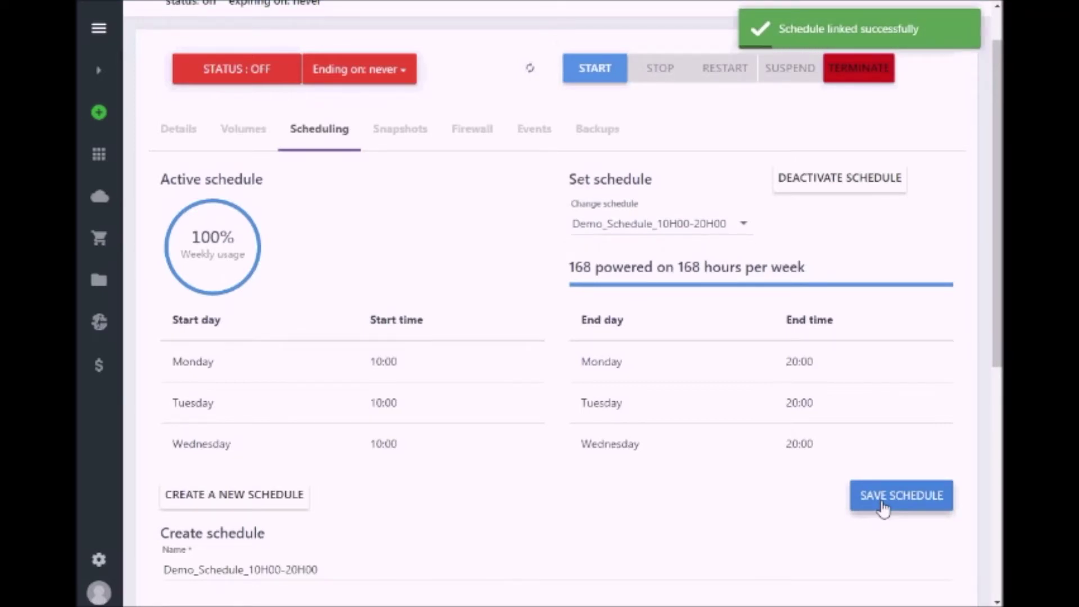
- Preview the 5j/7 7h-22h schedule's weekly powered-on hours, and deactivate Démo001's schedule
click(745, 231)
drag(756, 215, 755, 151)
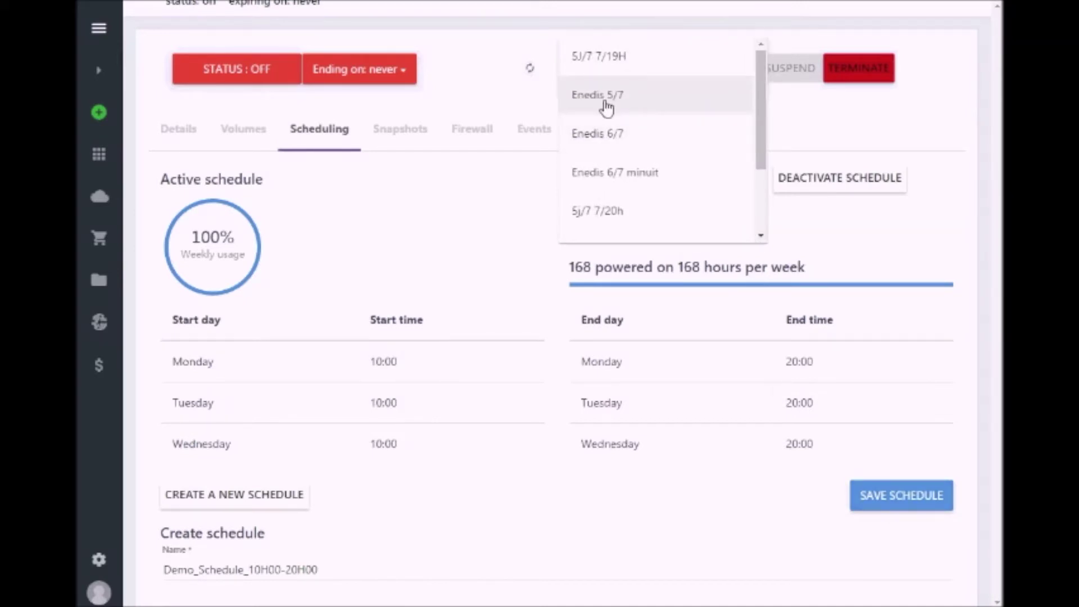
scroll(615, 188, down, 2)
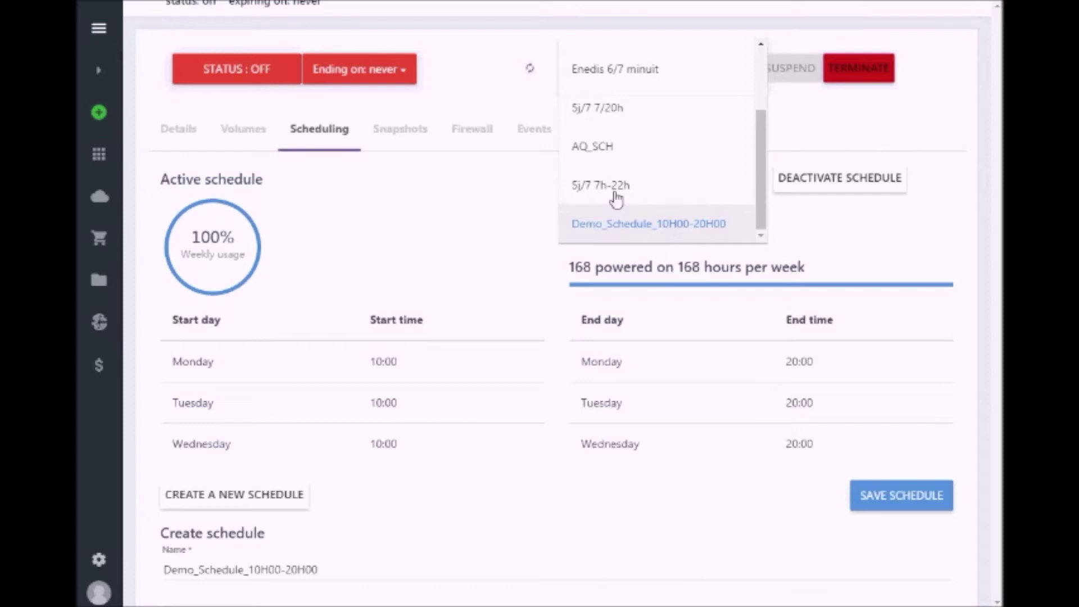
click(617, 186)
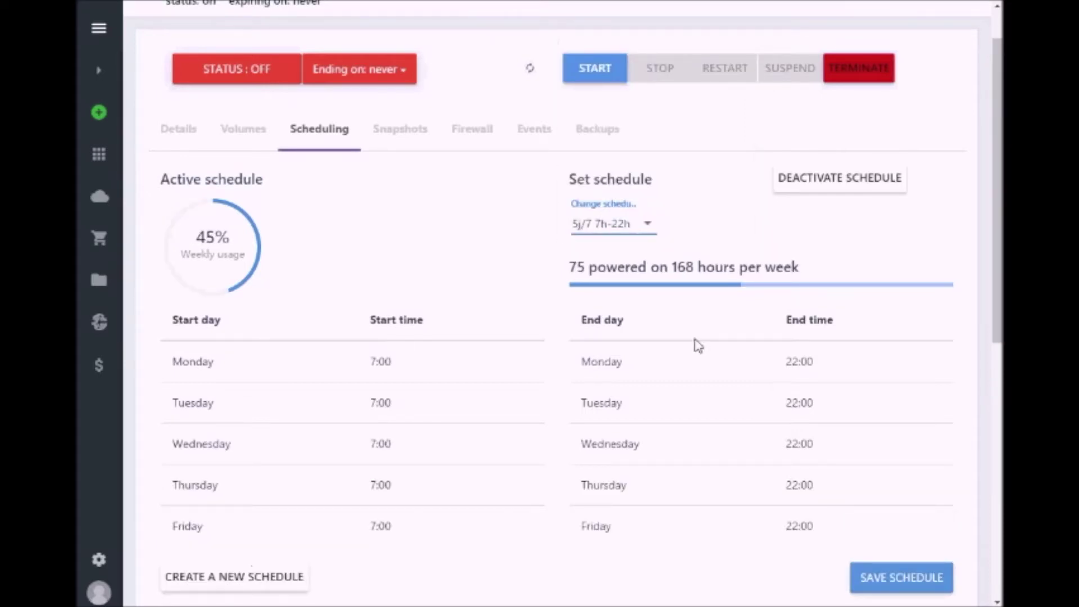
drag(571, 271, 795, 268)
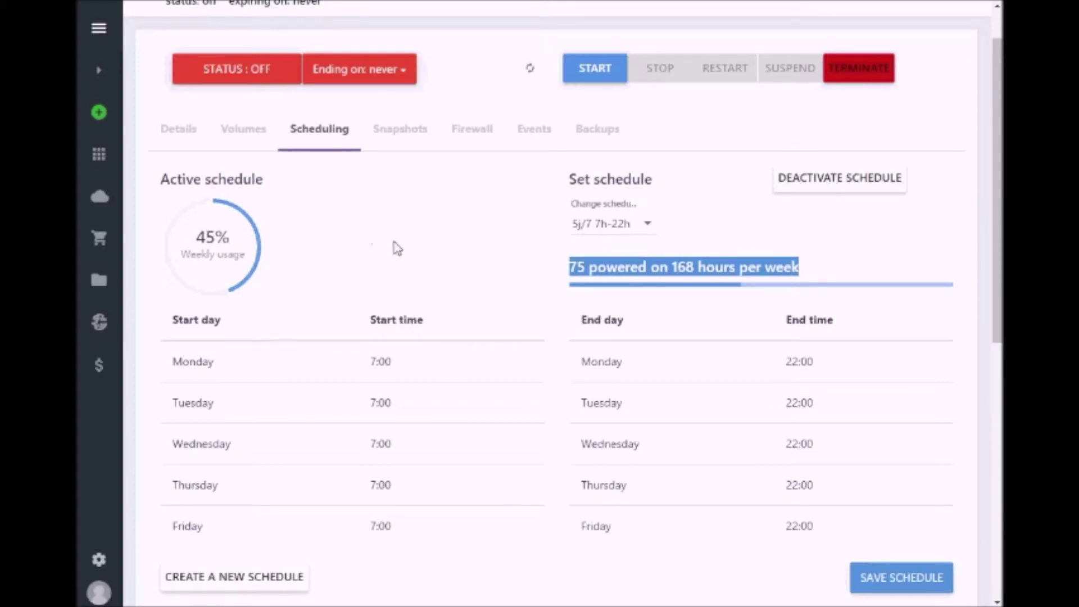
click(793, 189)
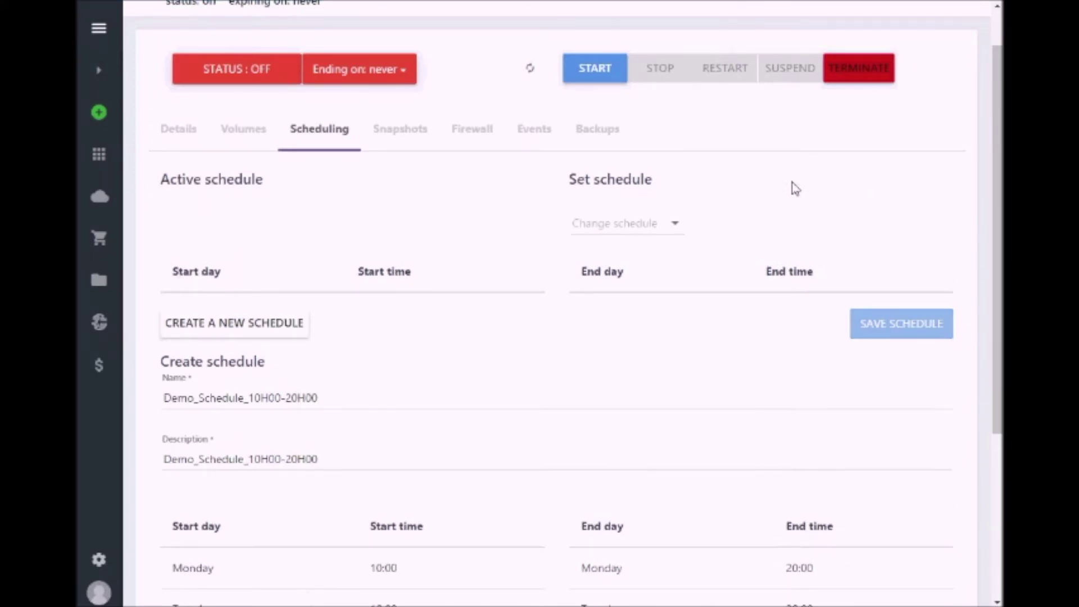
- Review the DATA volume's existing snapshot and create a snapshot of Démo001's BDD volume
click(403, 137)
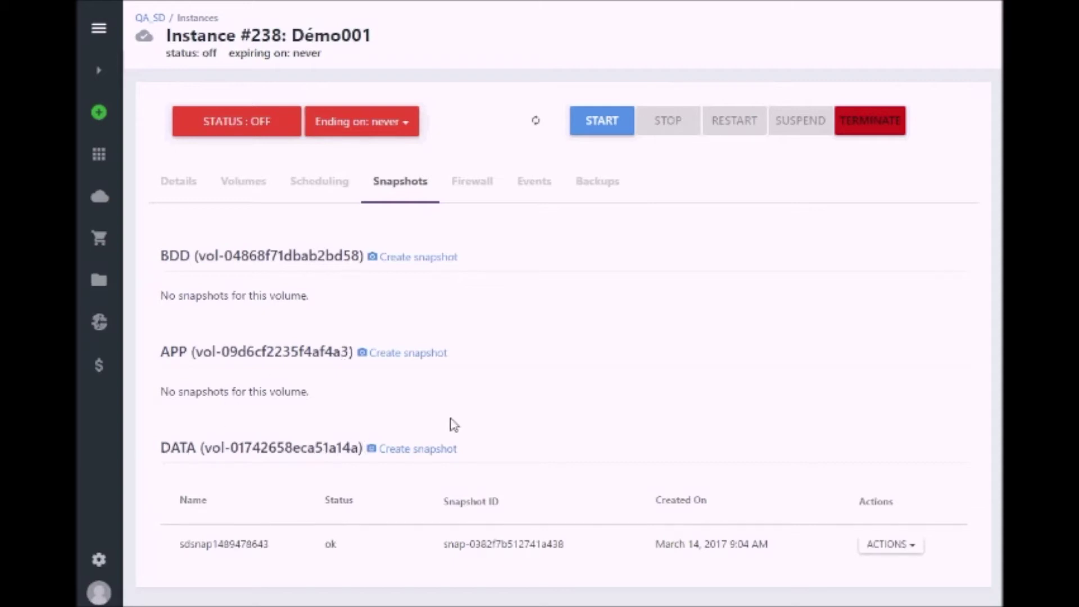
drag(179, 548, 783, 552)
click(748, 549)
click(421, 258)
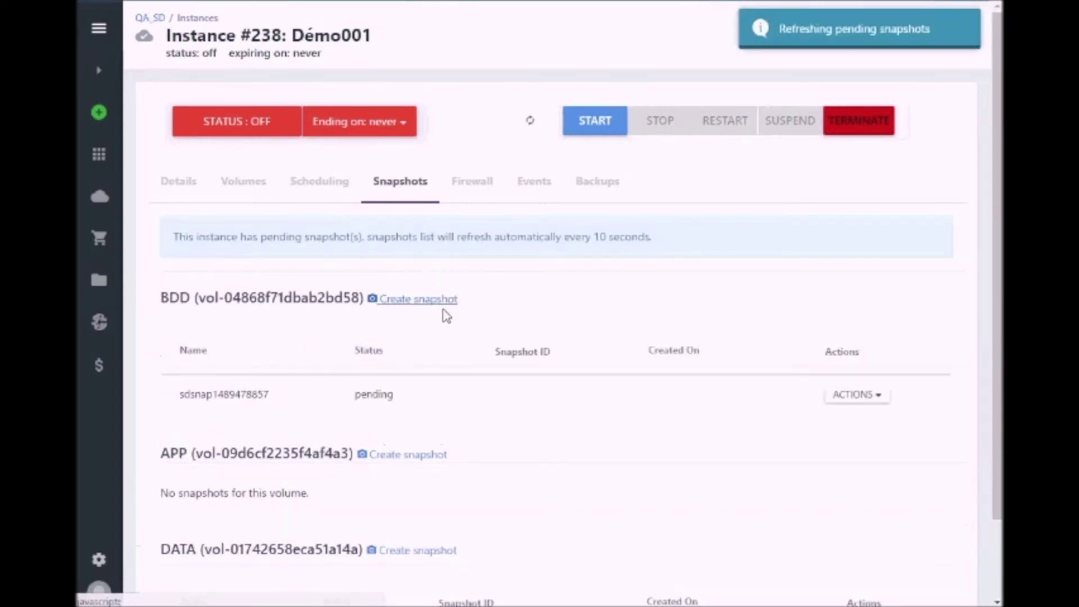
drag(182, 393, 391, 397)
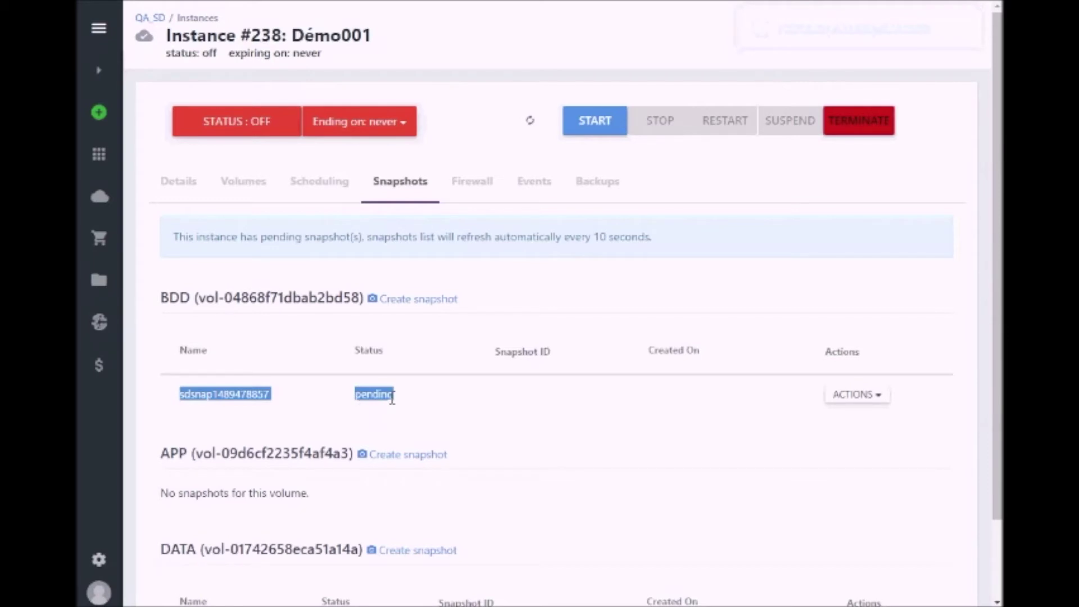
scroll(391, 400, down, 2)
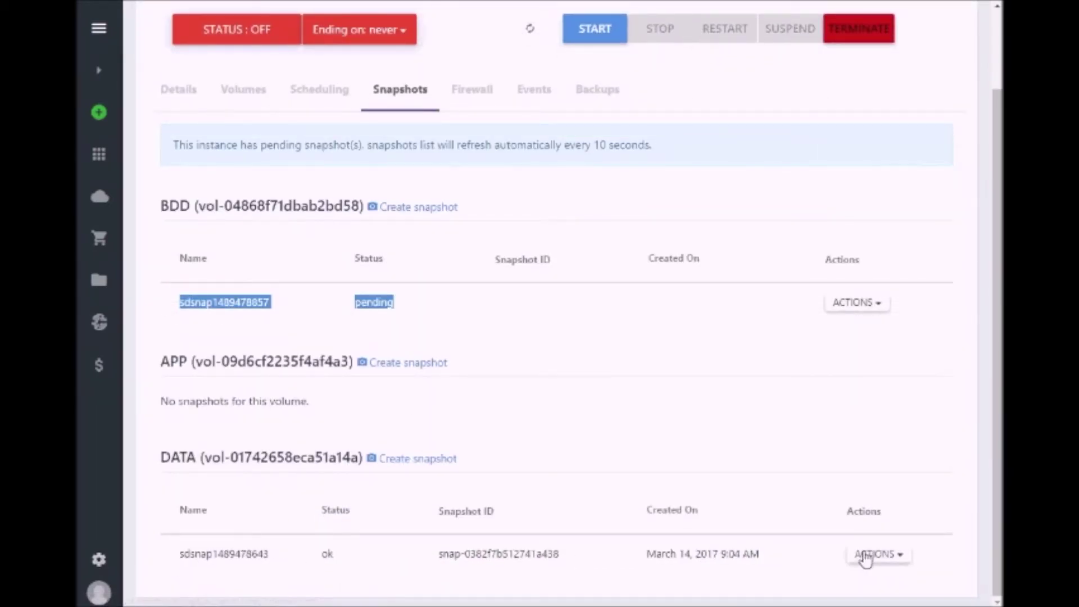
click(893, 555)
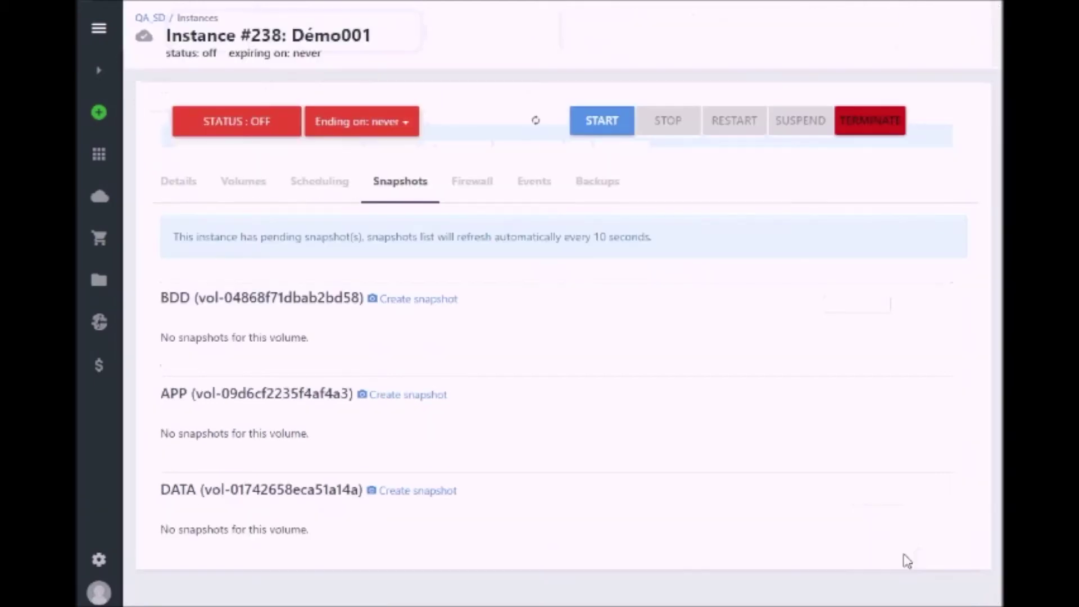
scroll(821, 536, down, 1)
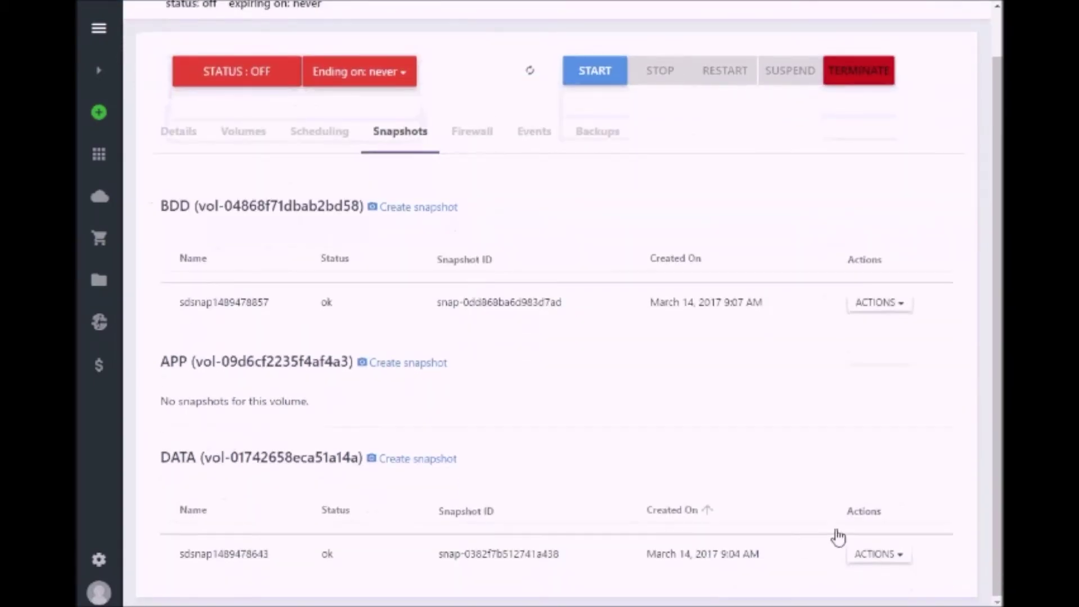
click(906, 555)
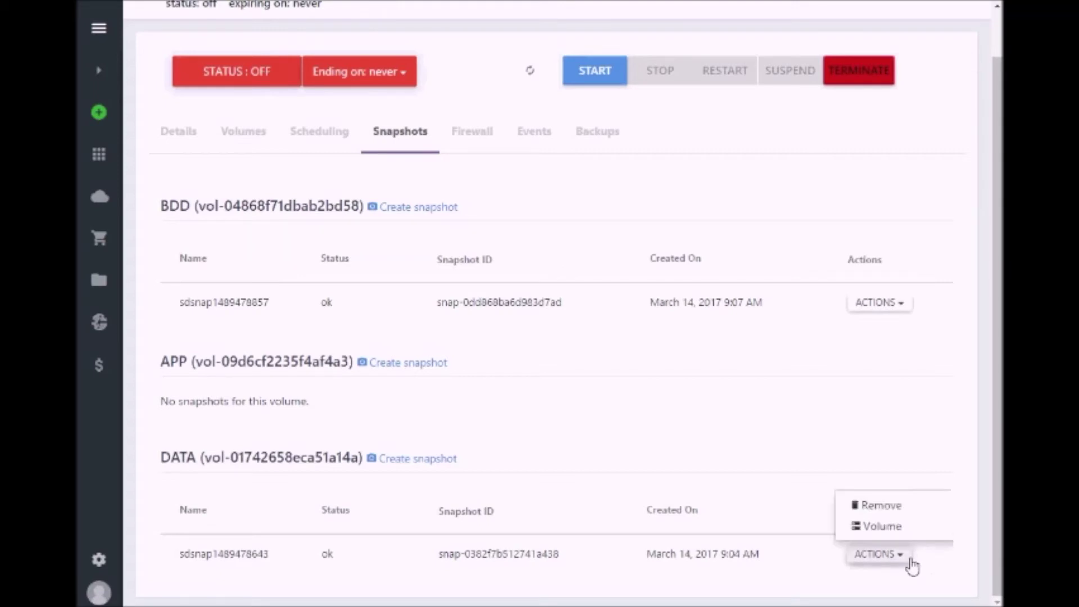
click(901, 527)
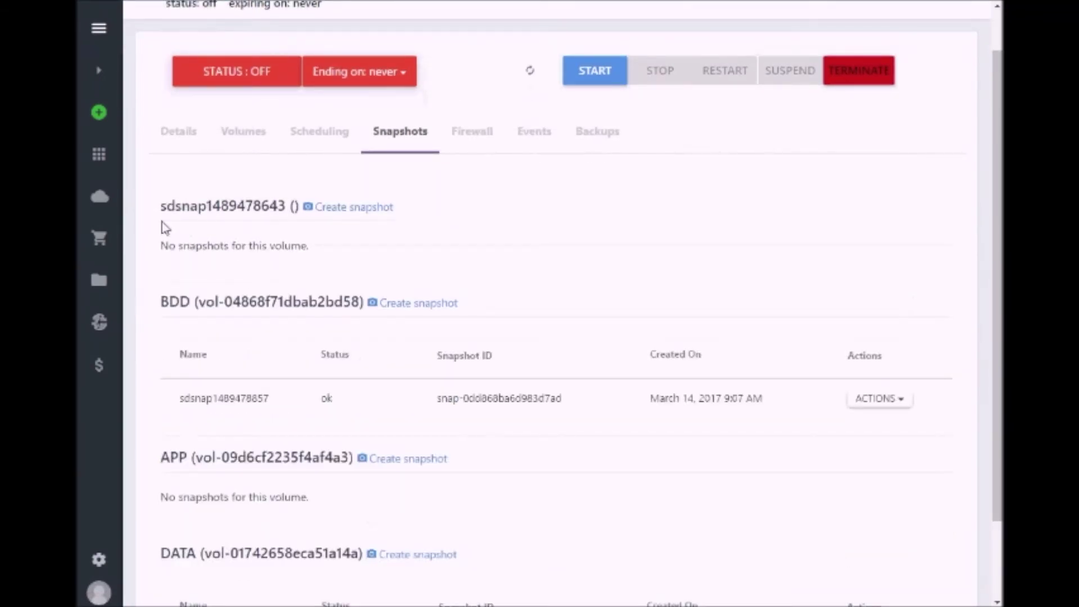
drag(162, 209, 284, 210)
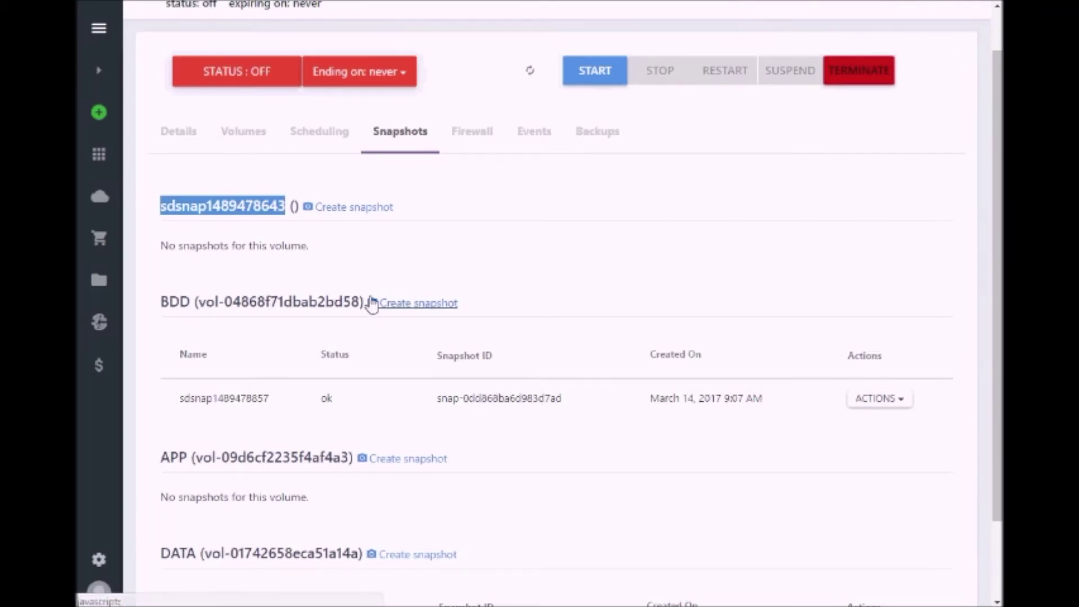
- Examine Démo001's firewall security group and its event history
click(475, 139)
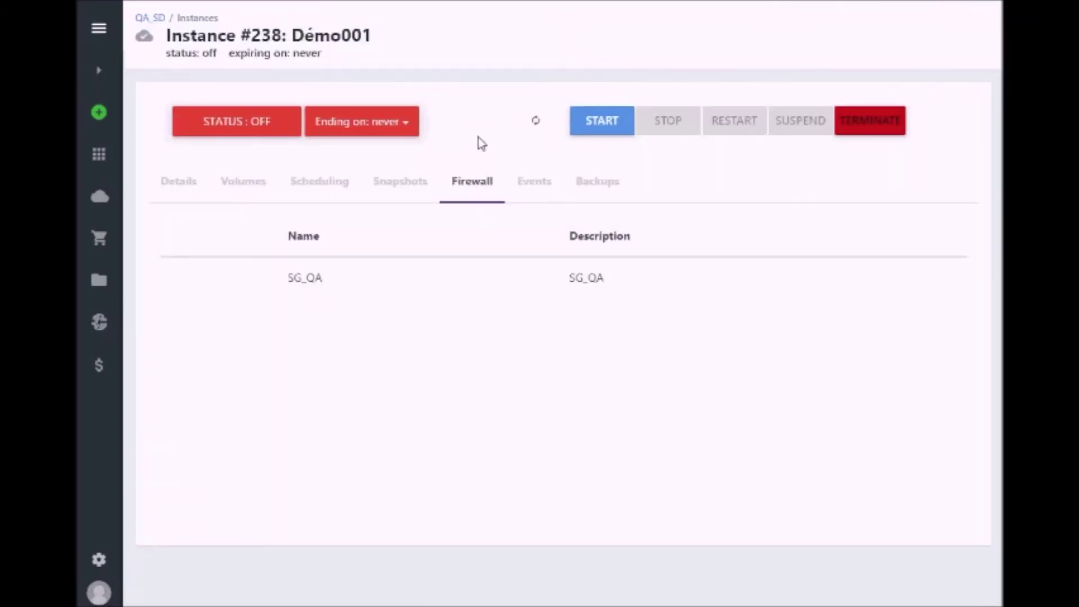
drag(287, 279, 323, 292)
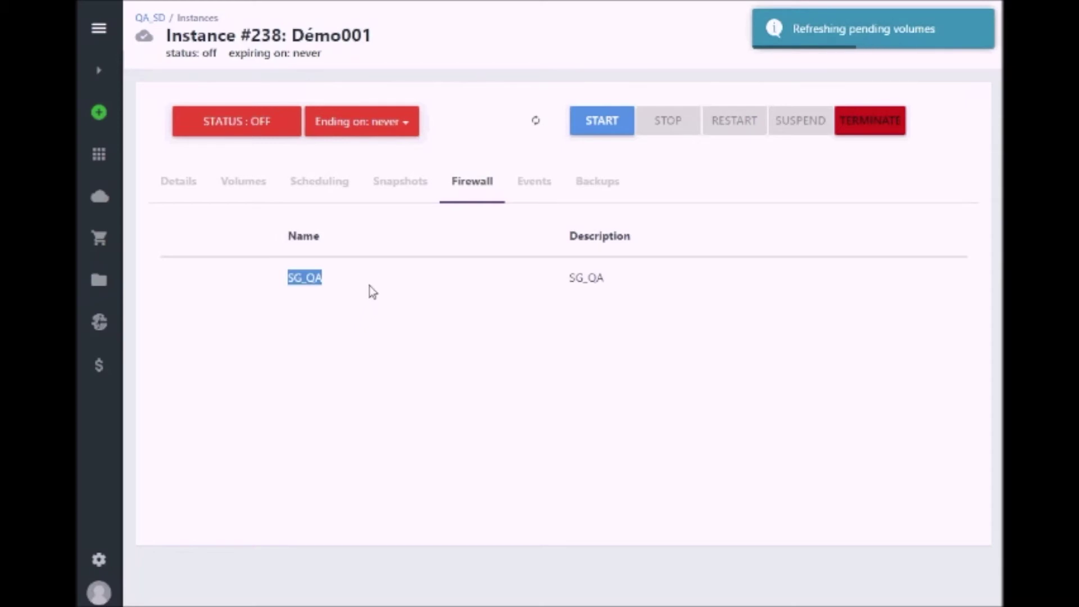
click(372, 288)
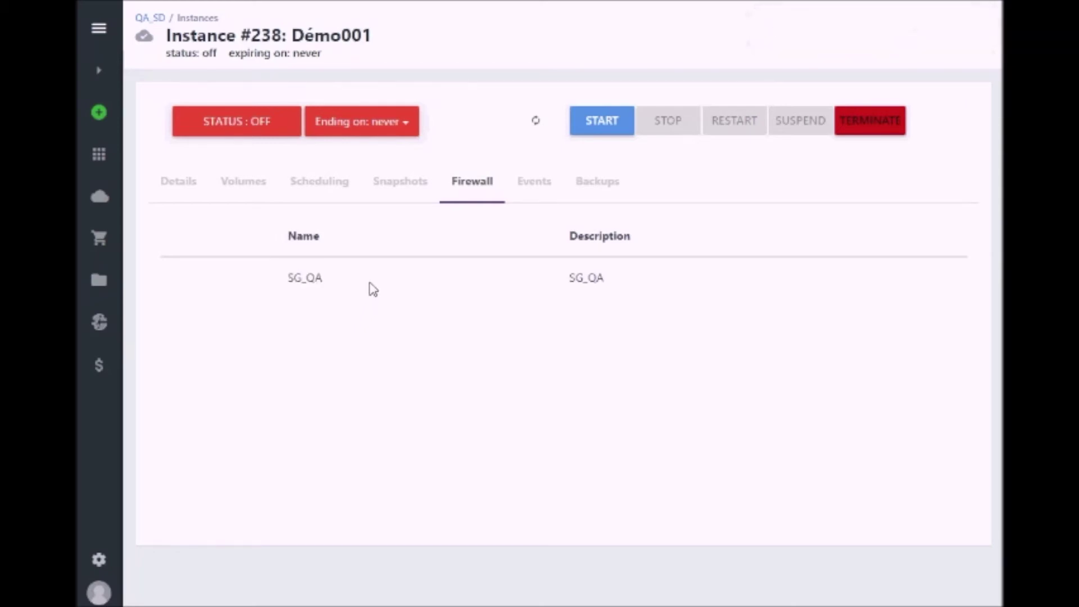
click(538, 185)
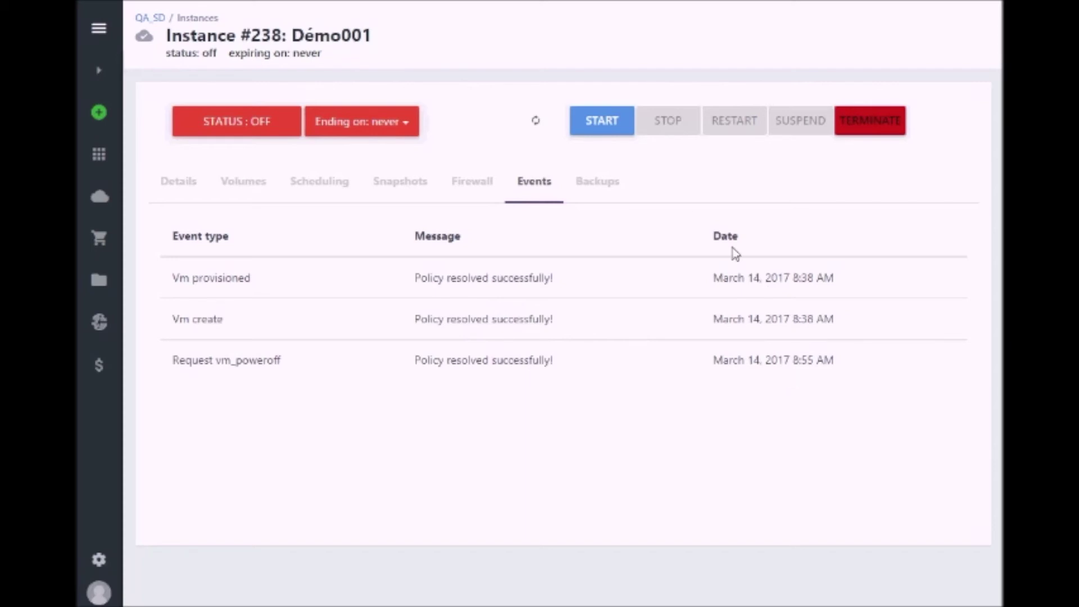
- Create a backup of Démo001 named "Backup_Full_Semaine 10" and check its entry
click(599, 190)
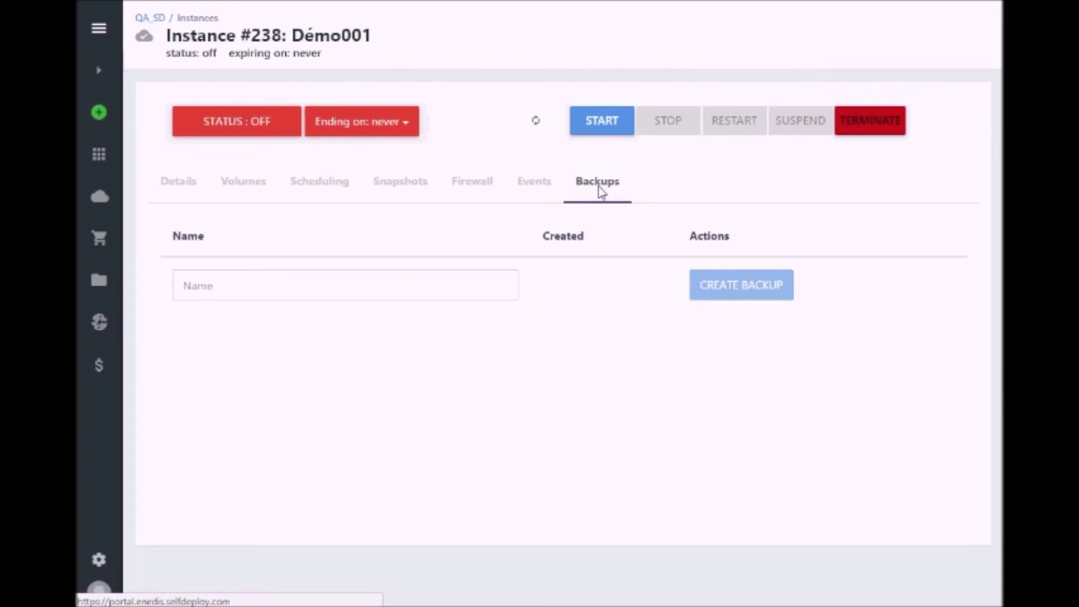
click(324, 286)
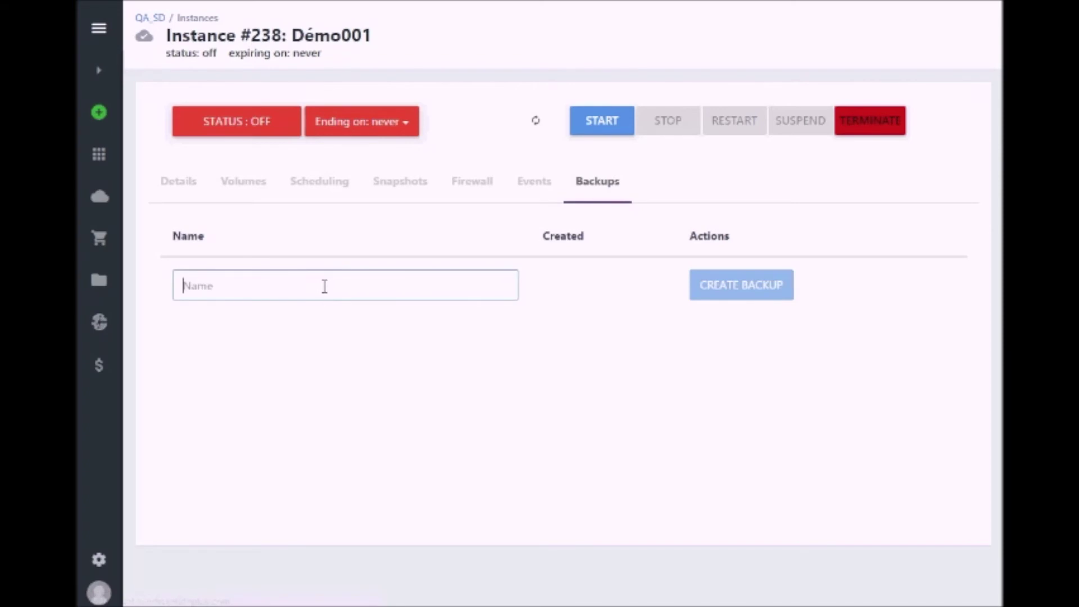
text(Backup_Full)
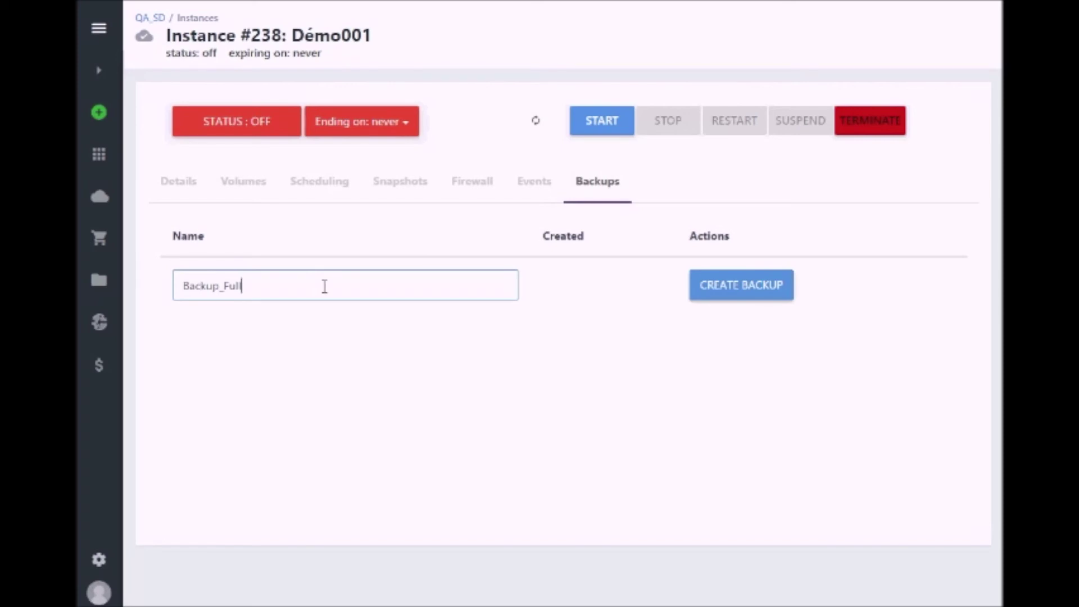
text(_Semaine 10)
click(735, 287)
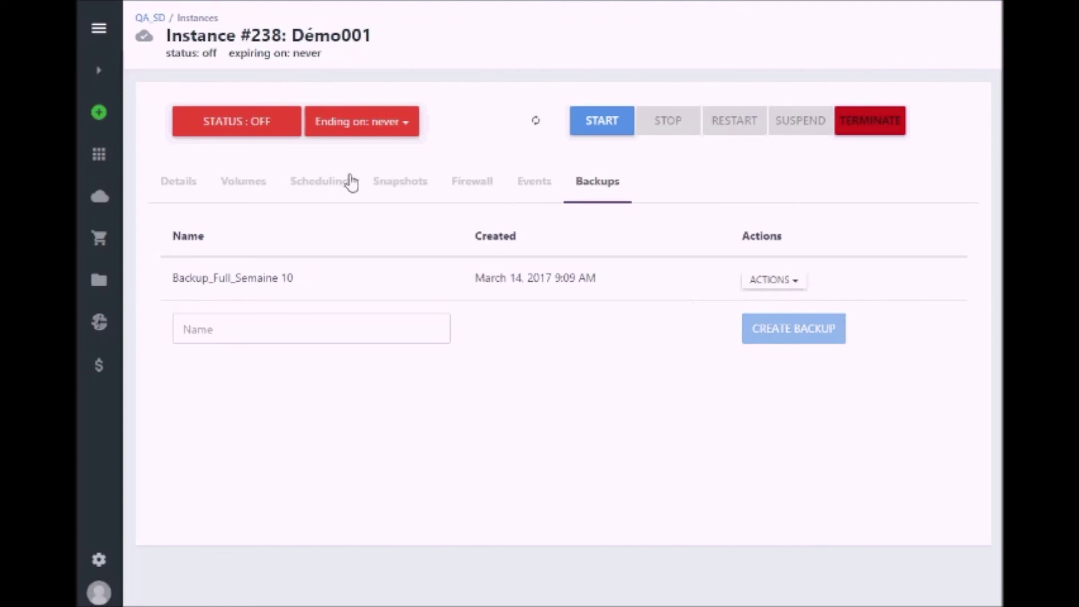
drag(175, 287, 643, 282)
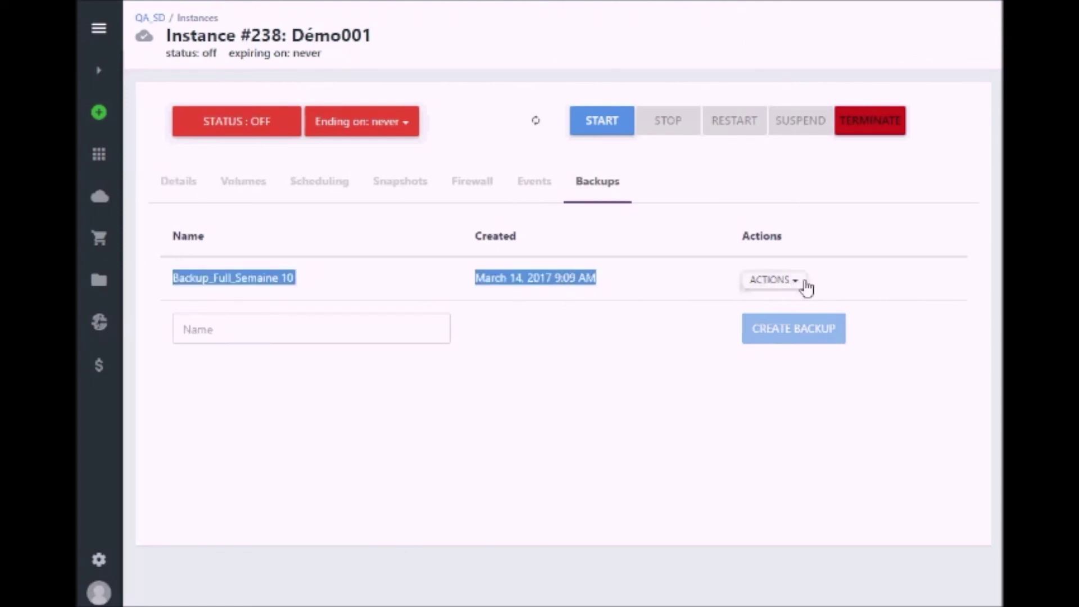
- Review the actions available for the Backup_Full_Semaine 10 backup and return to the instances list
click(786, 281)
click(864, 281)
click(803, 281)
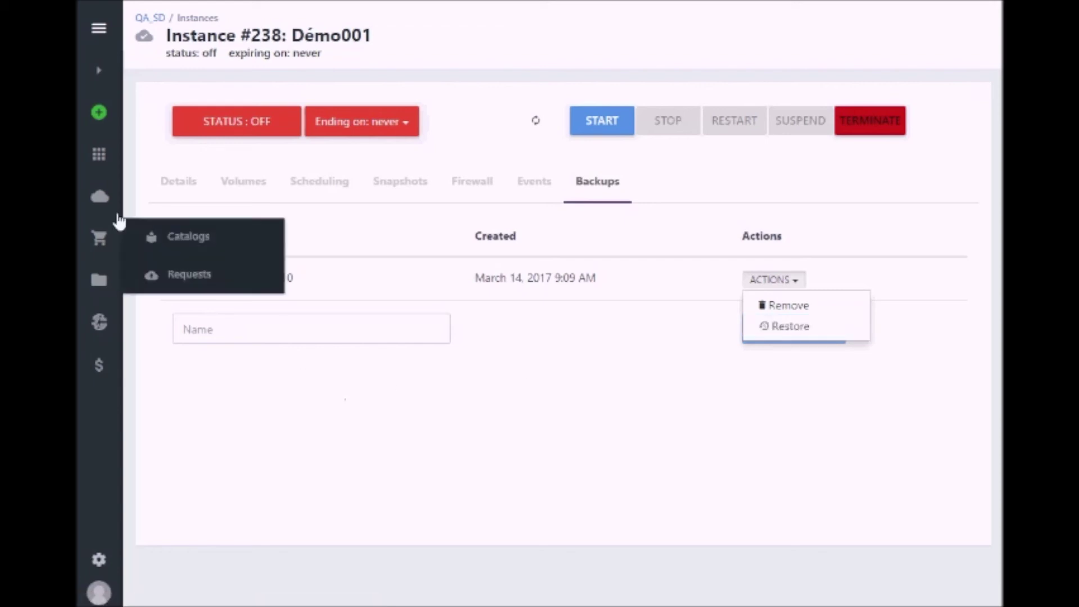
mouse_move(99, 196)
click(186, 200)
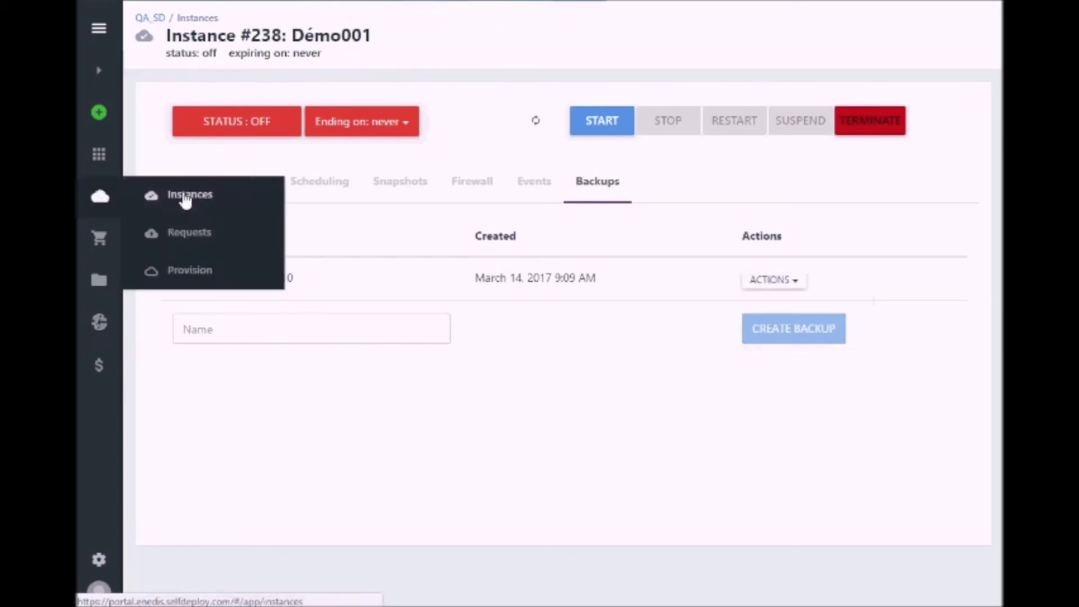